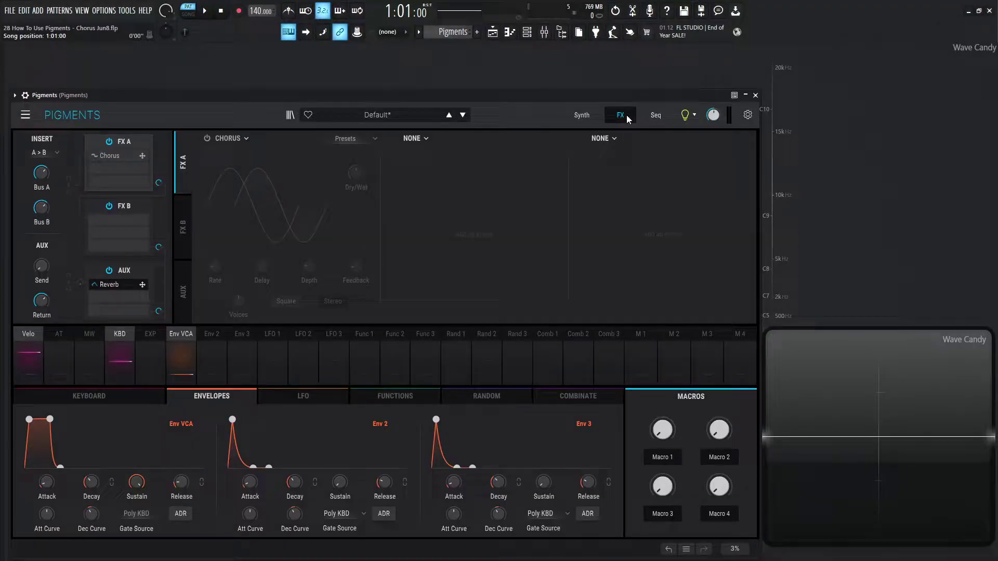
- Choose Chorus for the first FX A slot and compare played notes with the effect bypassed and enabled
click(237, 138)
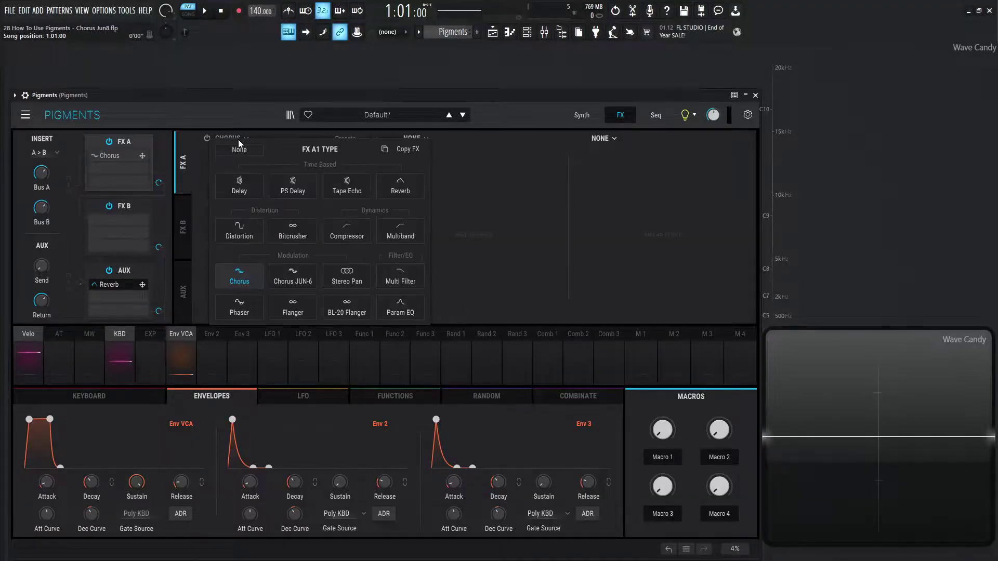
click(244, 281)
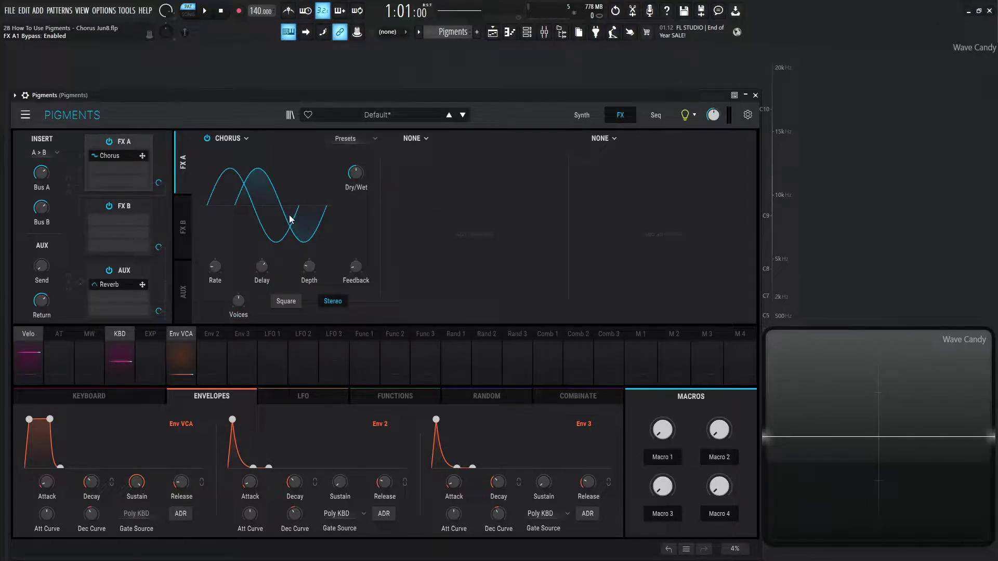
click(208, 139)
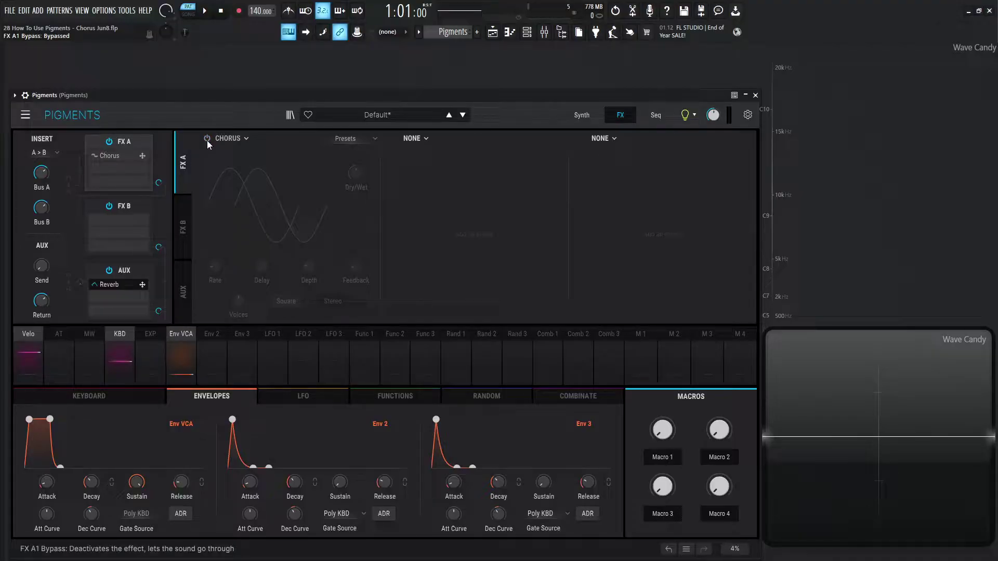
key(d)
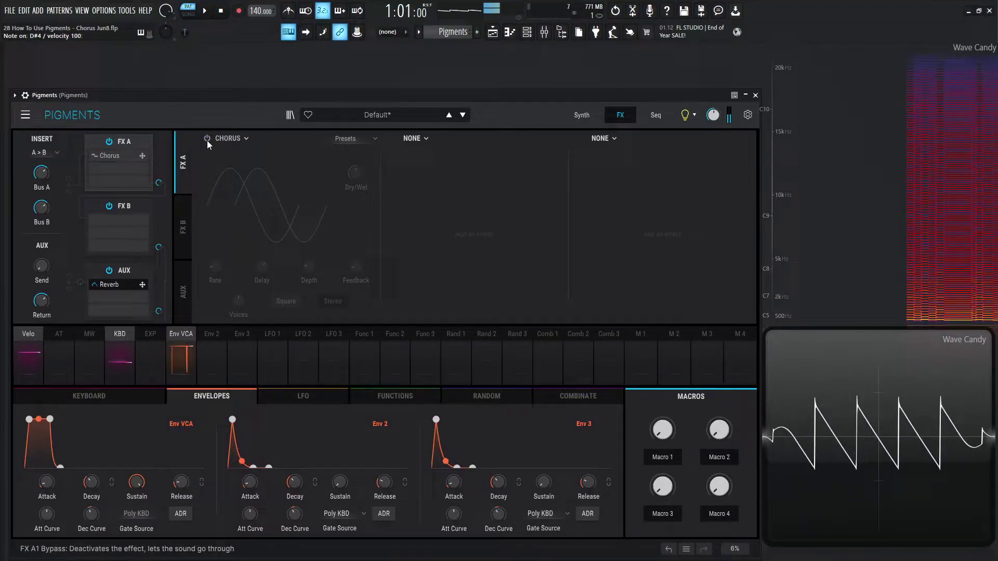
click(207, 138)
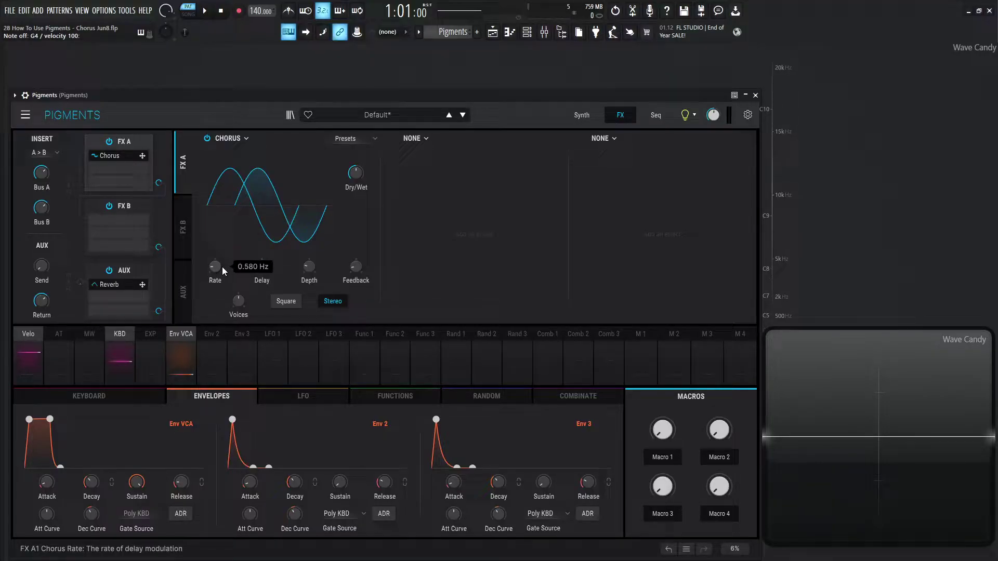
- Lower the chorus Rate to 0.100 Hz and raise it again, playing test notes to compare the modulation speeds
drag(223, 267, 222, 296)
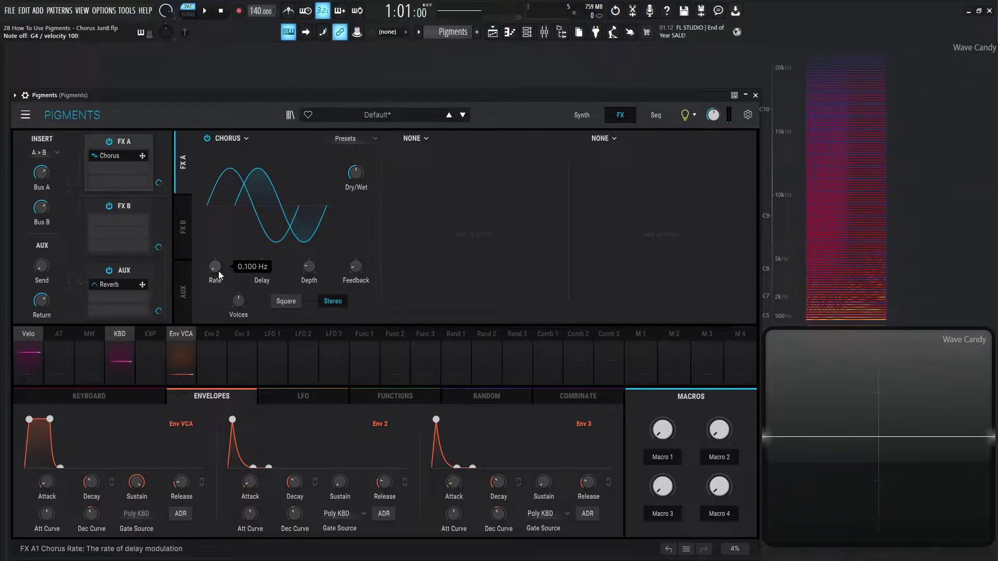
key(b)
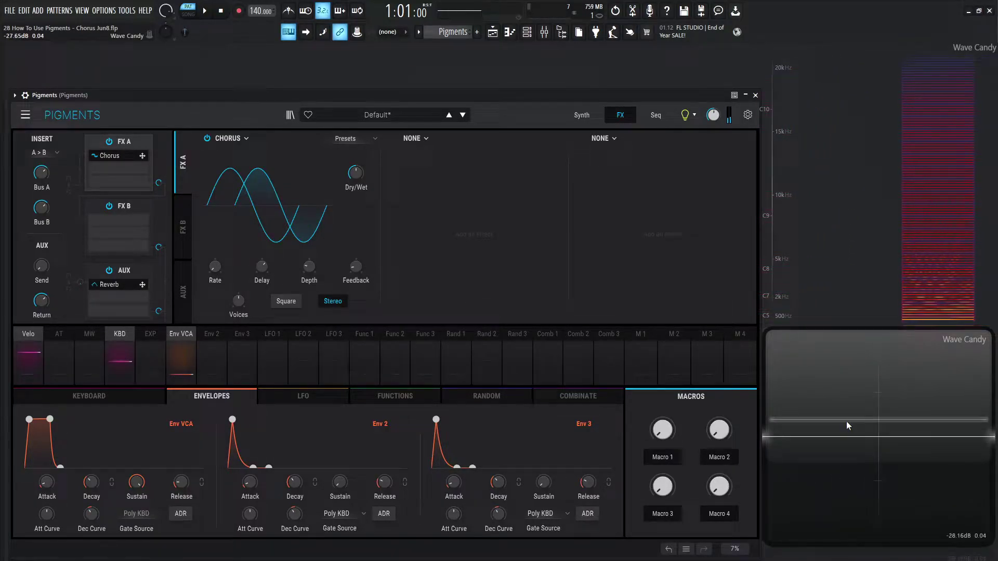
mouse_move(218, 268)
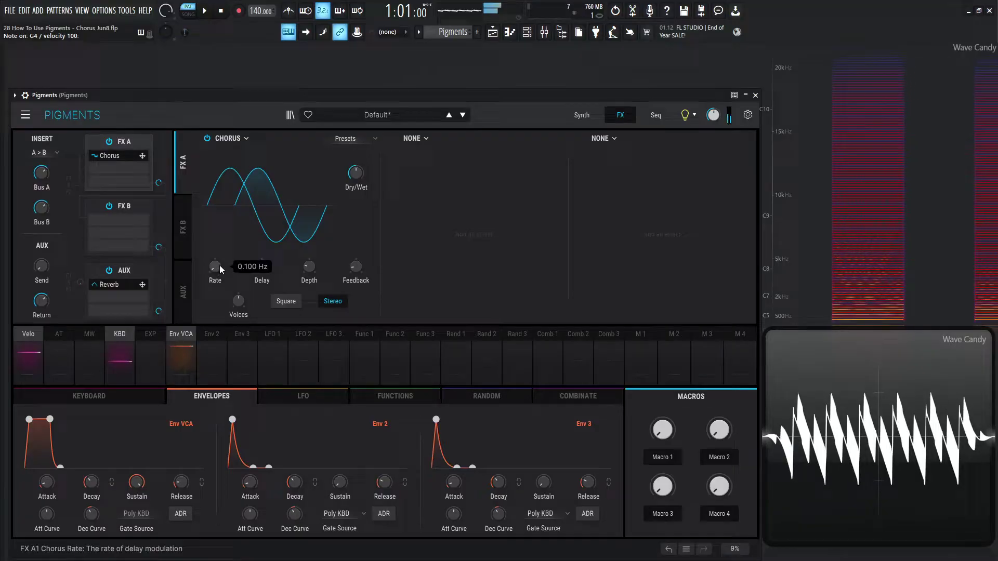
drag(221, 269, 221, 226)
drag(217, 270, 217, 274)
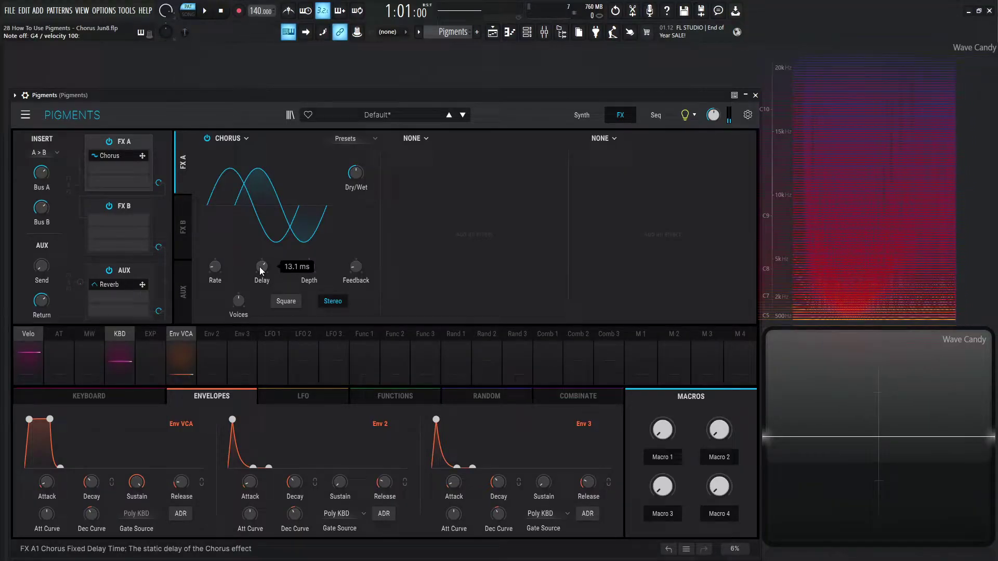
- Try the chorus Delay at 15.0 ms, at its minimum and at 20.0 ms with test notes, and return it to mid-range
mouse_move(264, 272)
mouse_down()
mouse_move(264, 282)
mouse_move(263, 267)
mouse_up()
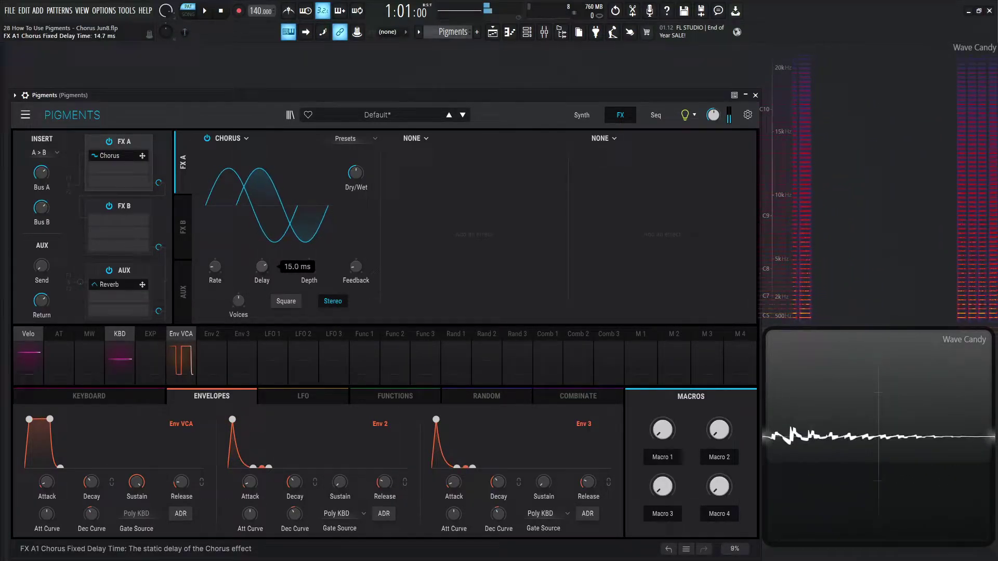
drag(263, 270, 263, 283)
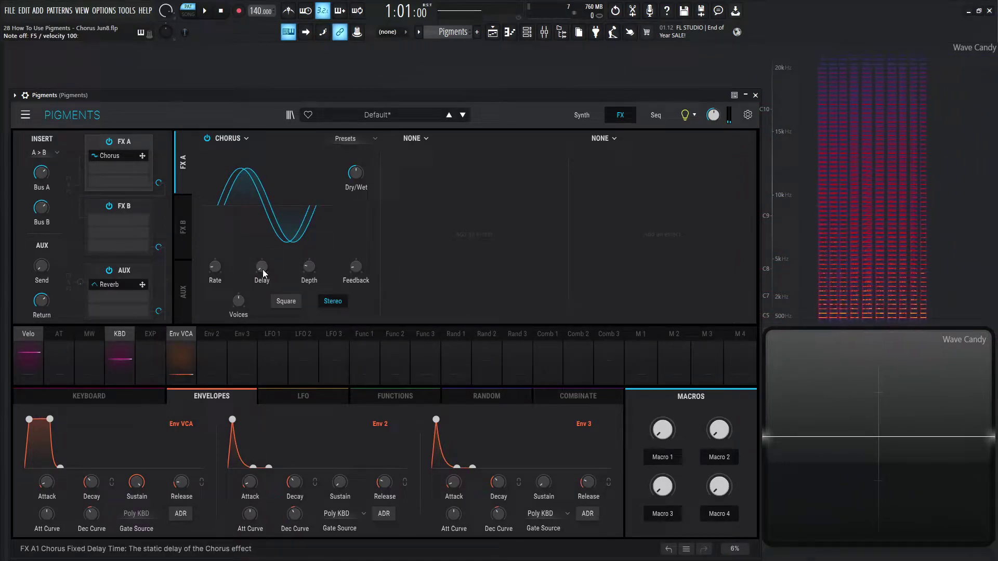
drag(262, 267, 262, 215)
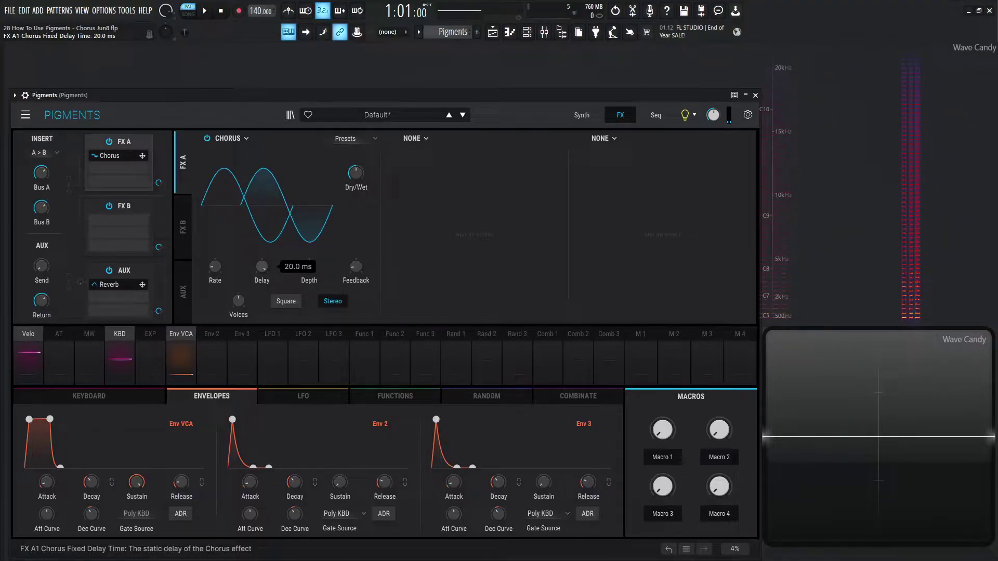
key(r)
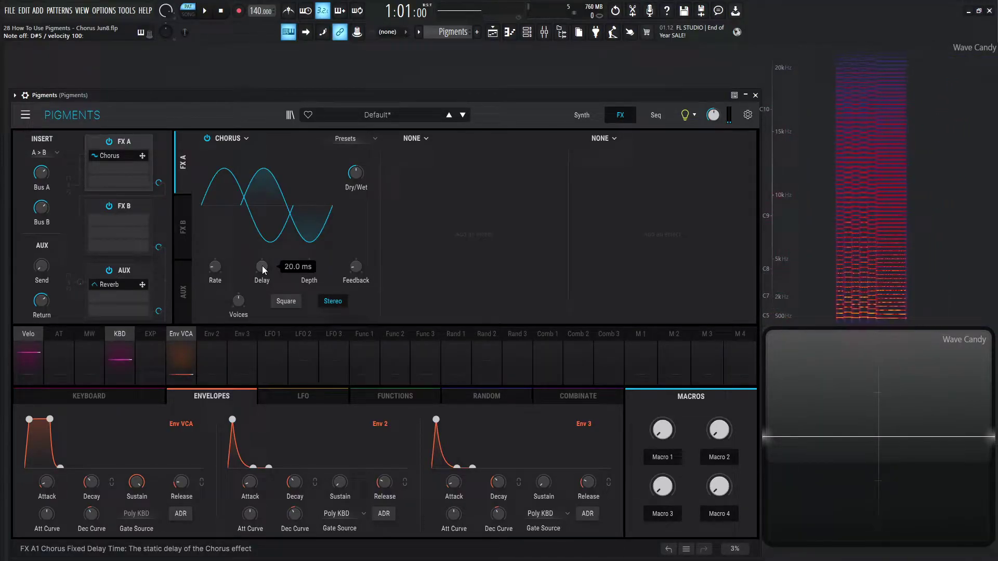
drag(262, 268, 262, 276)
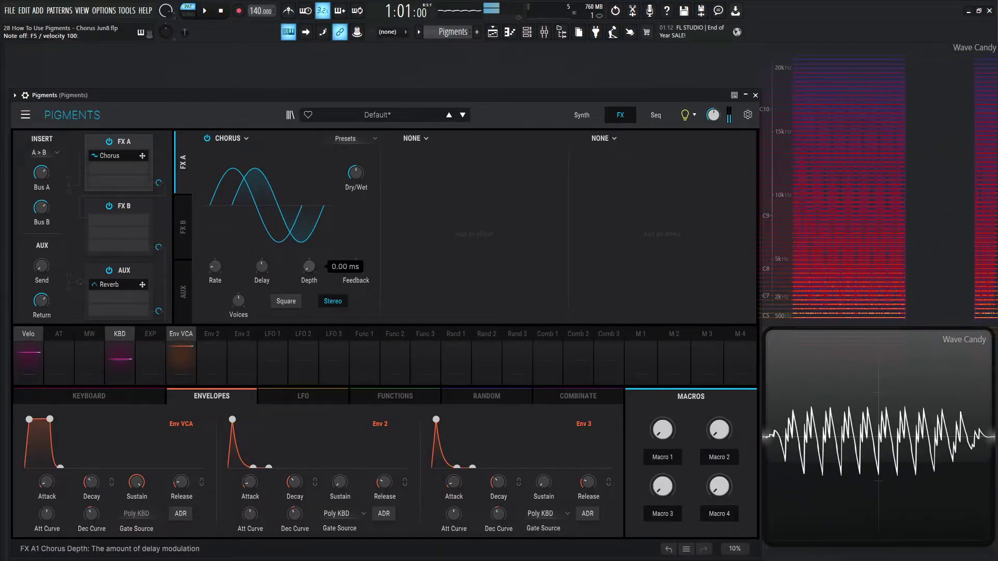
- Raise the chorus Depth to 10.0 ms and turn up its Feedback
drag(309, 267, 308, 242)
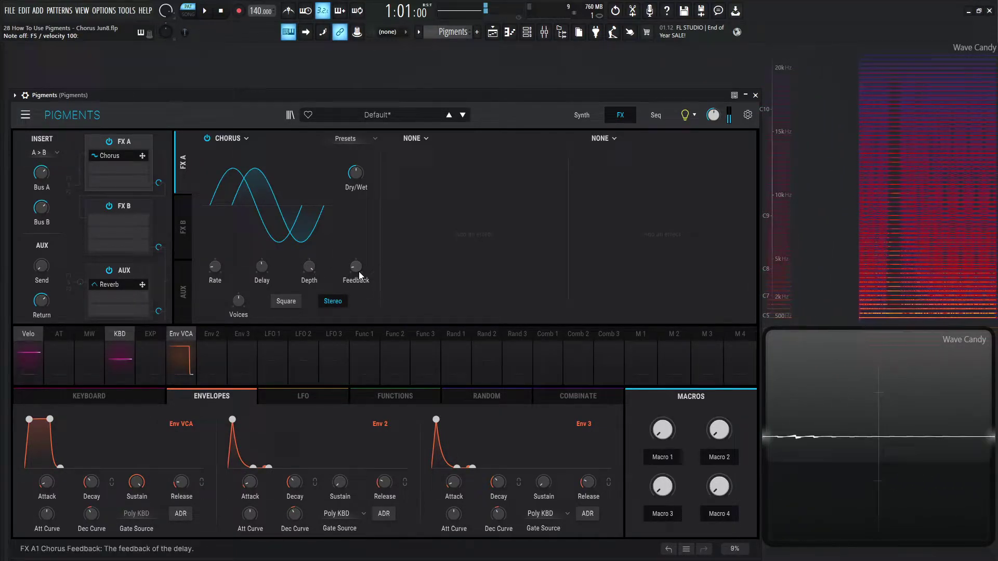
mouse_move(358, 271)
mouse_down()
mouse_move(358, 248)
mouse_move(354, 287)
mouse_move(354, 264)
mouse_up()
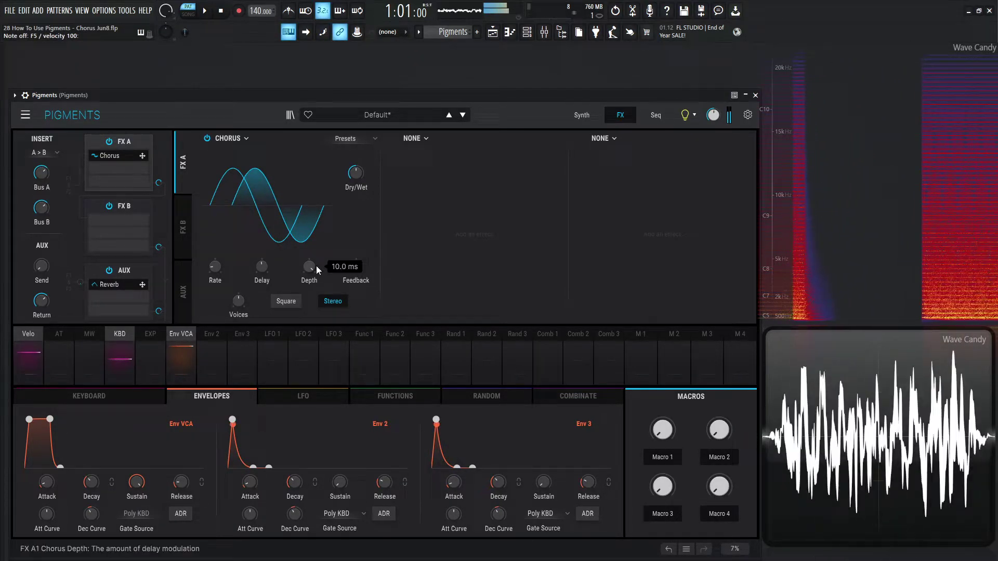
- Turn up the chorus Delay and sweep its Rate up to 5.00 Hz and back down to 0.100 Hz
drag(258, 268, 259, 240)
drag(216, 267, 215, 215)
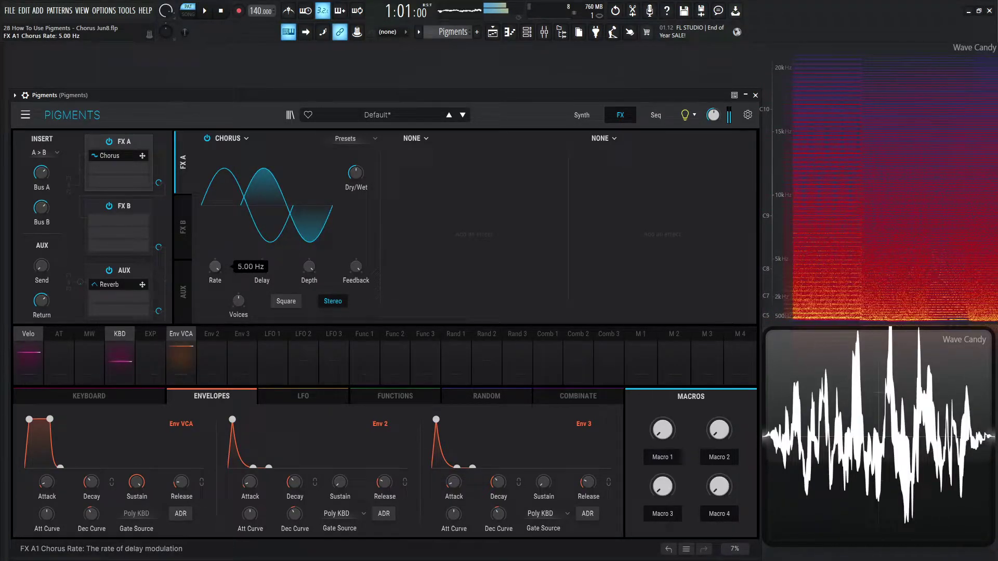
drag(214, 255, 214, 268)
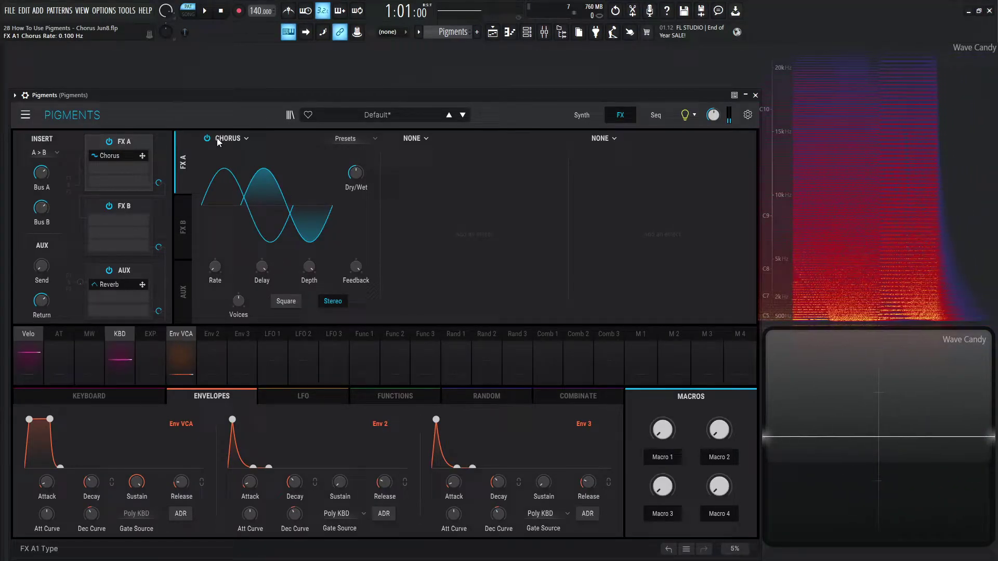
- Reset the chorus to its default settings by clearing the first FX A slot and loading Chorus again
click(240, 139)
click(238, 152)
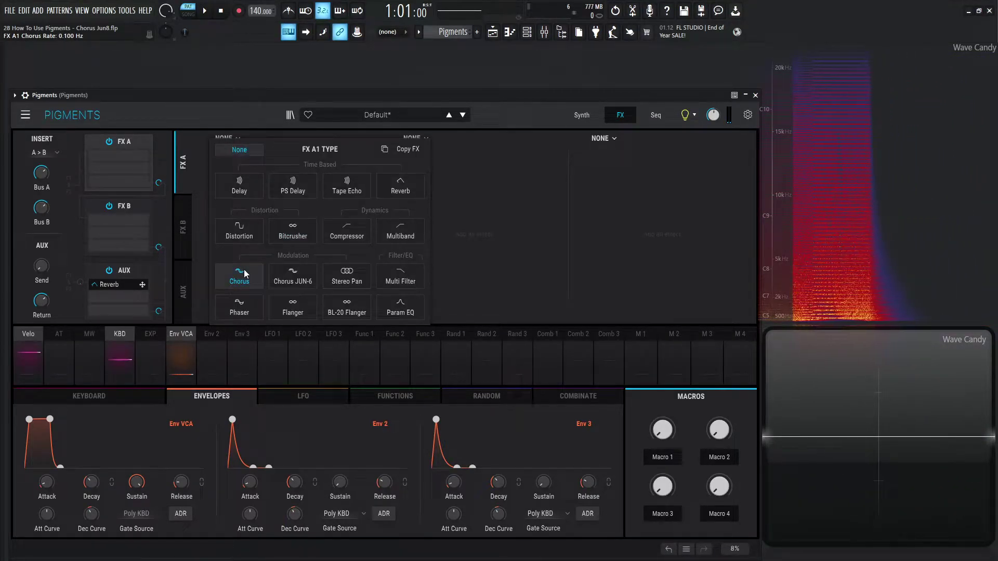
click(244, 273)
- Set the chorus Rate to 1.75 Hz and Depth to 4.88 ms with a longer Delay, and adjust the number of Voices
mouse_move(235, 300)
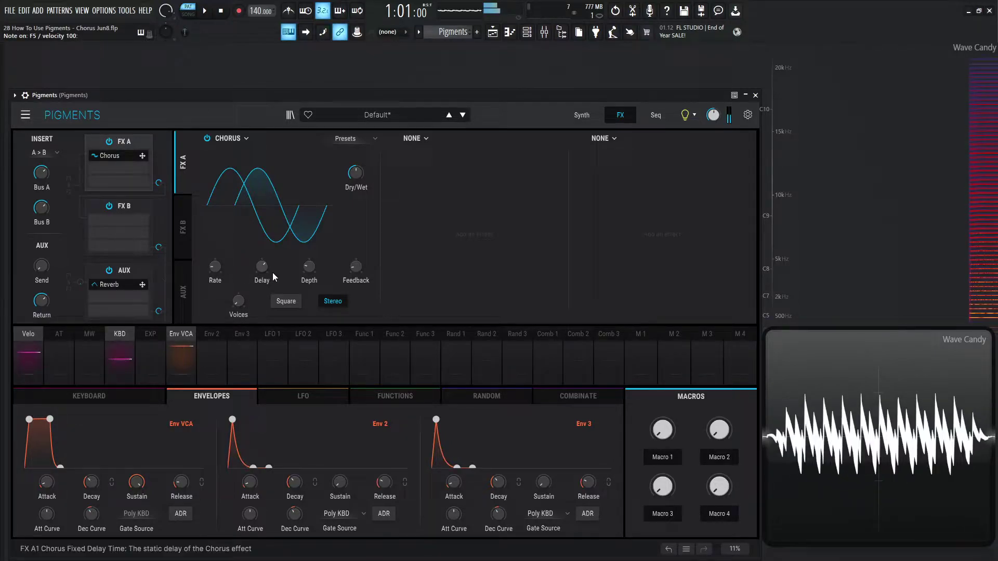
drag(264, 267, 214, 244)
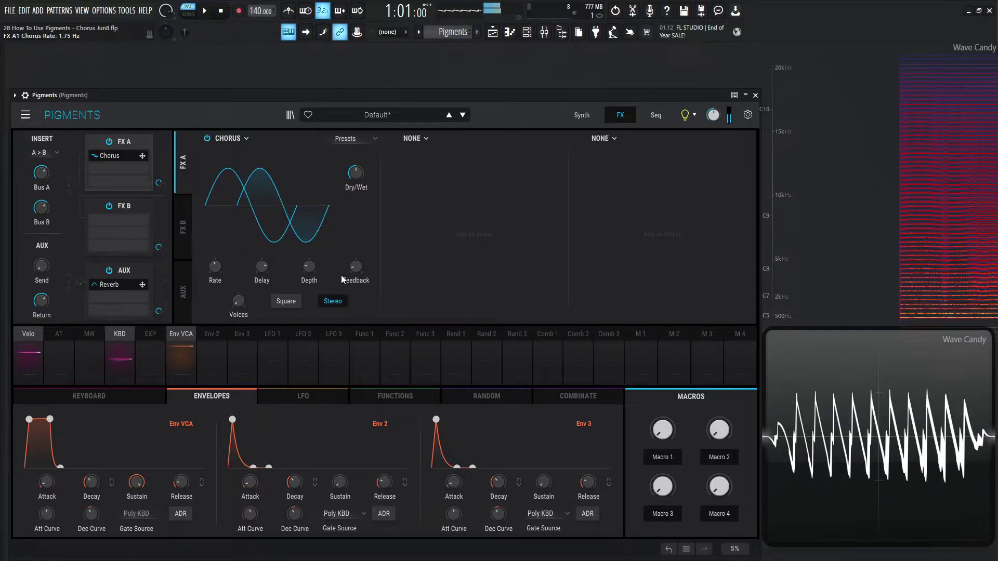
click(310, 269)
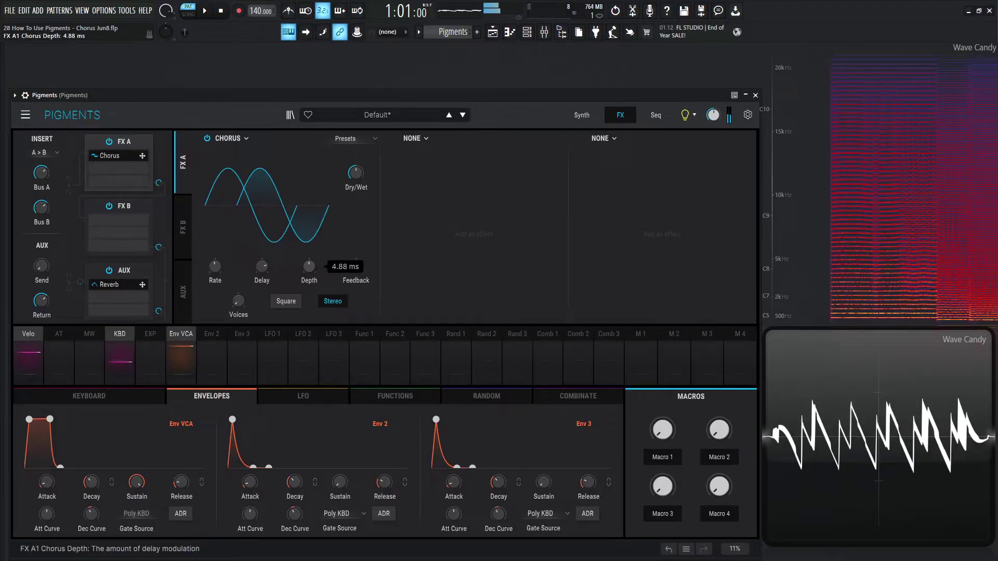
click(238, 301)
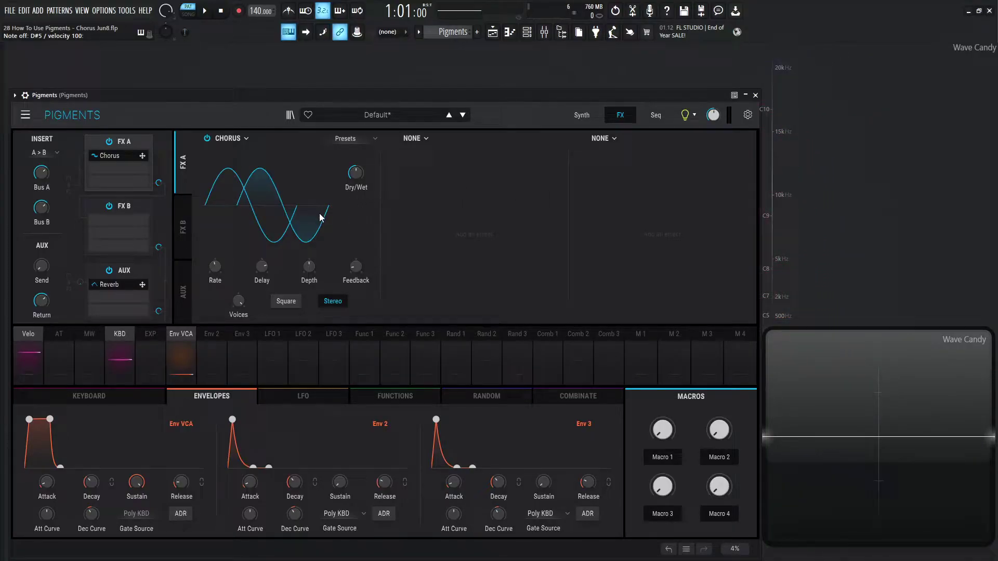
- Reload Chorus in the first FX A slot to restore its default Rate, Delay, Depth and Voices
click(232, 140)
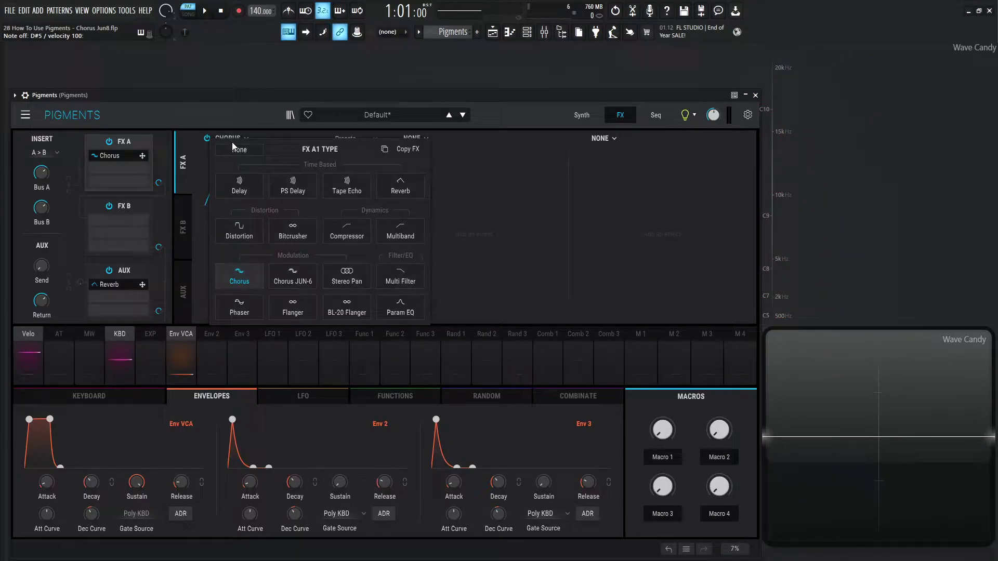
click(232, 140)
click(233, 140)
click(235, 274)
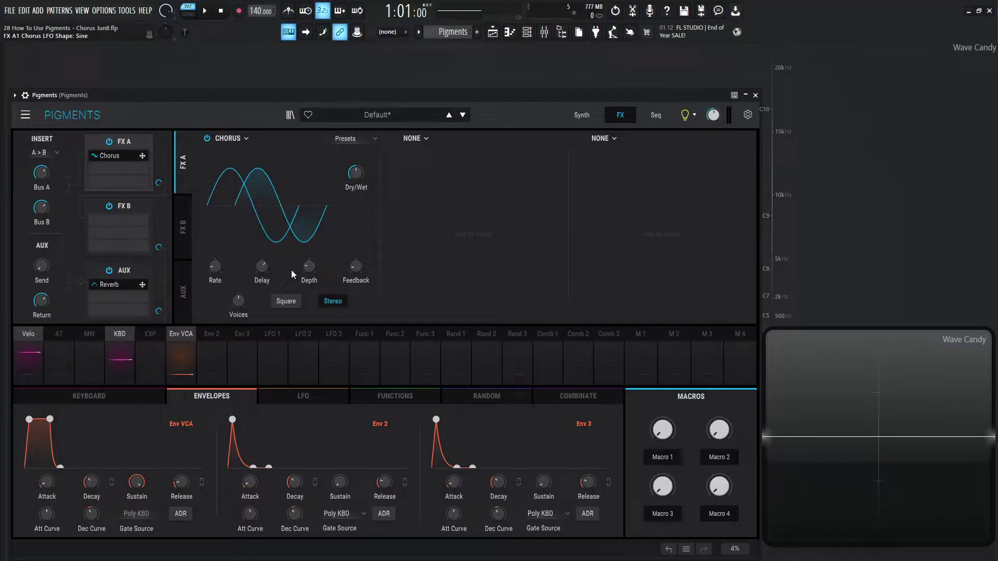
- Check the oscillators on the Synth page, and turn off the chorus's Stereo option while playing test notes
click(582, 116)
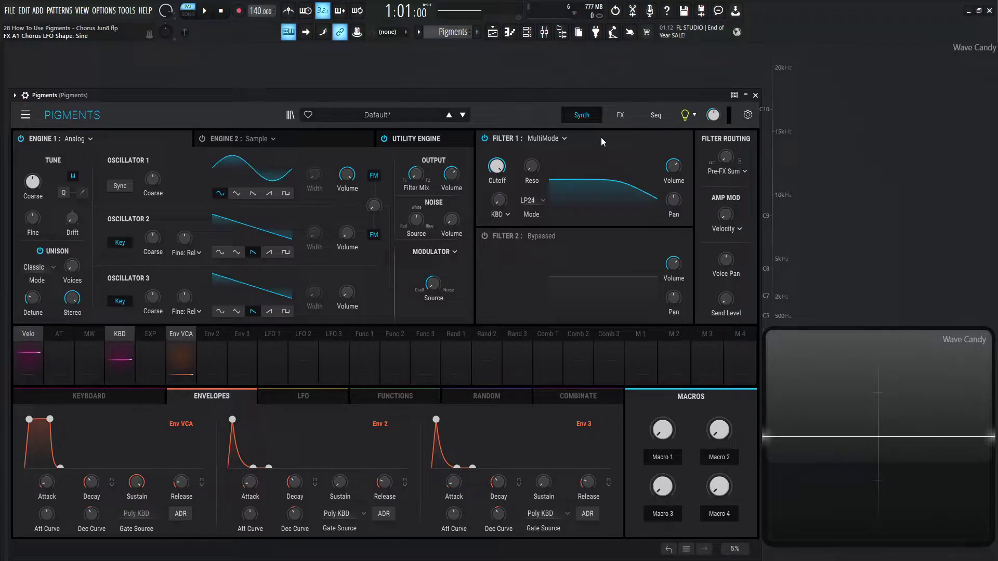
click(619, 118)
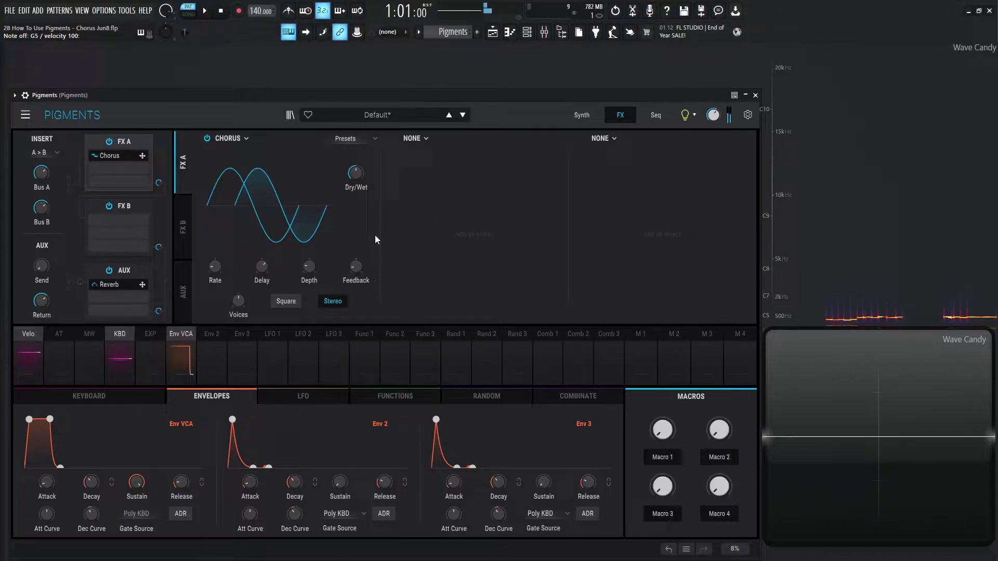
click(335, 301)
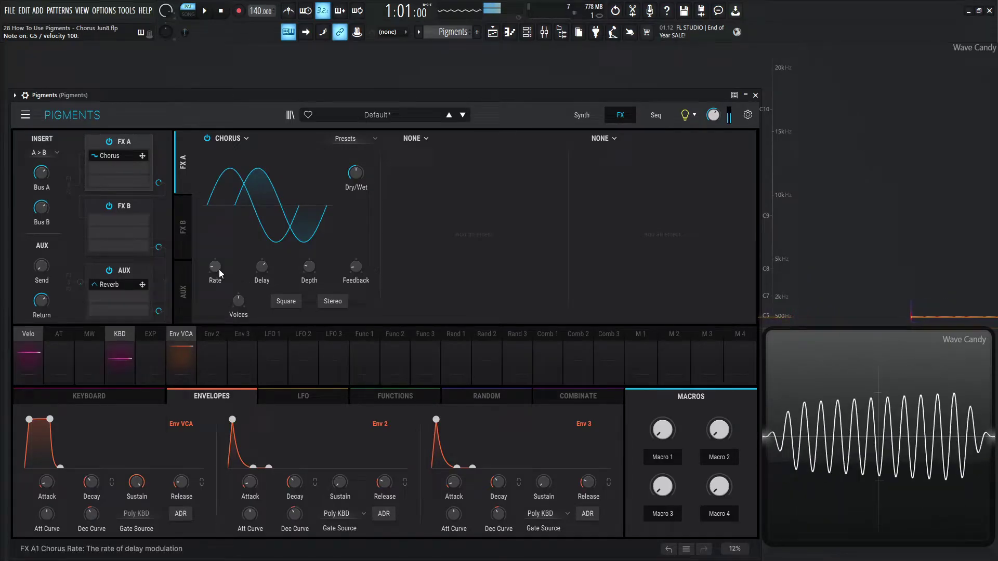
drag(220, 269, 219, 265)
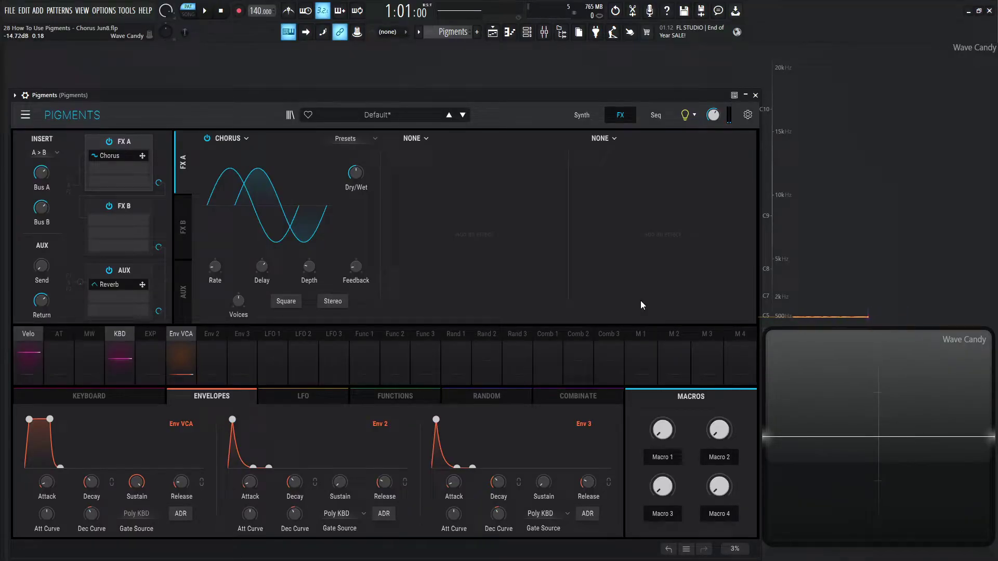
key(t)
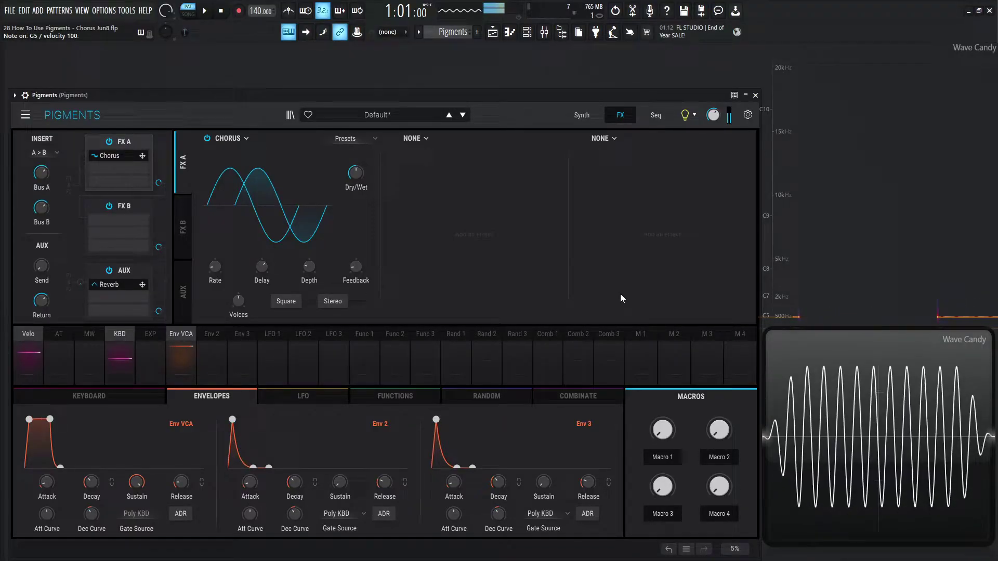
- Switch the chorus LFO shape between Square and Sine while playing a test note to compare them
click(285, 301)
key(b)
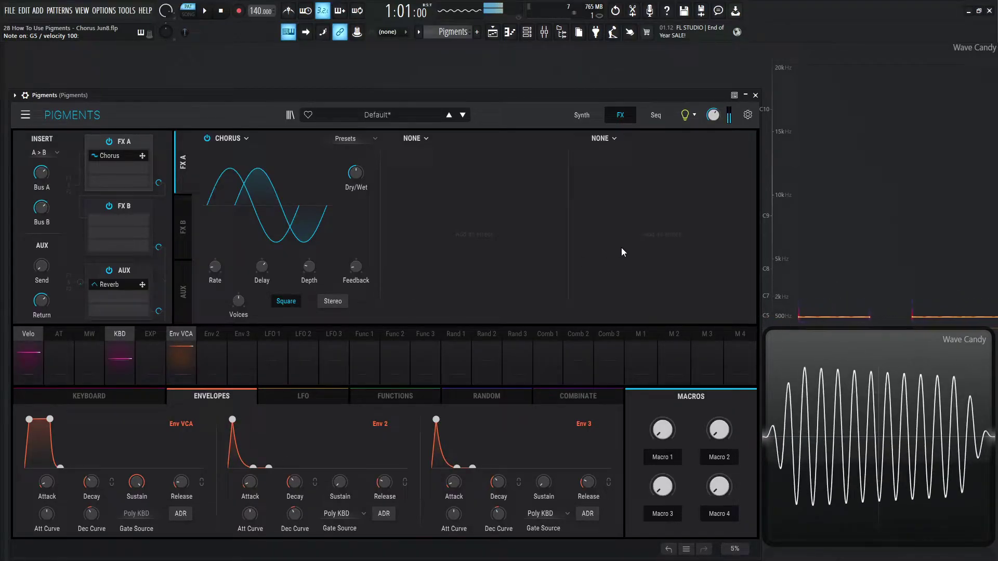
click(286, 301)
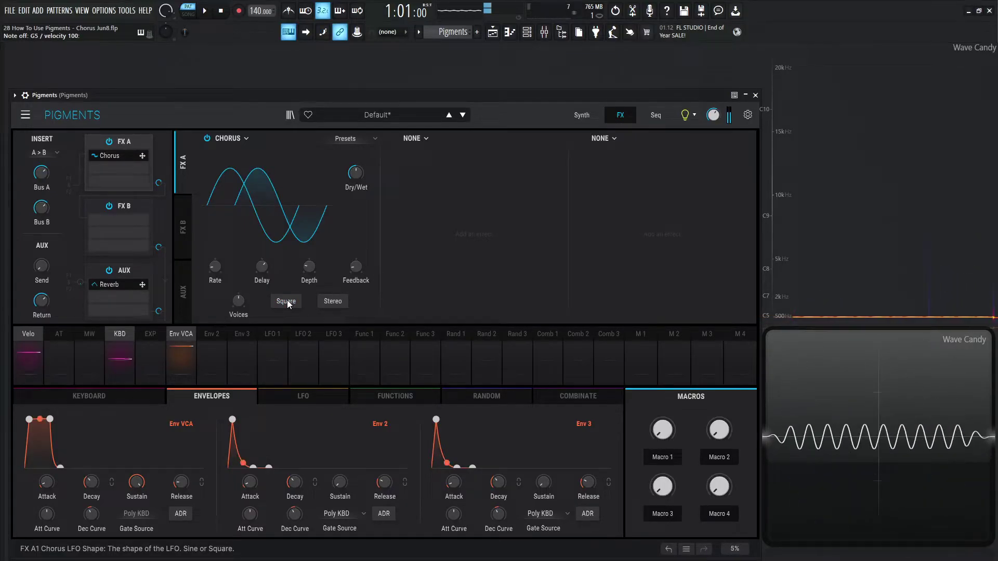
click(287, 301)
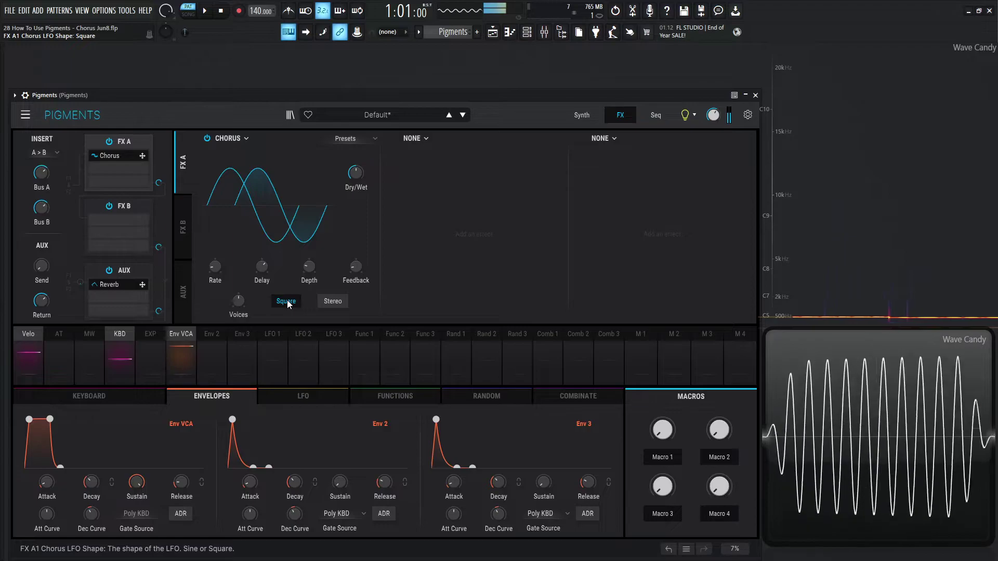
- Raise the chorus Rate to 1.80 Hz and return the LFO shape to Sine
drag(225, 269, 233, 278)
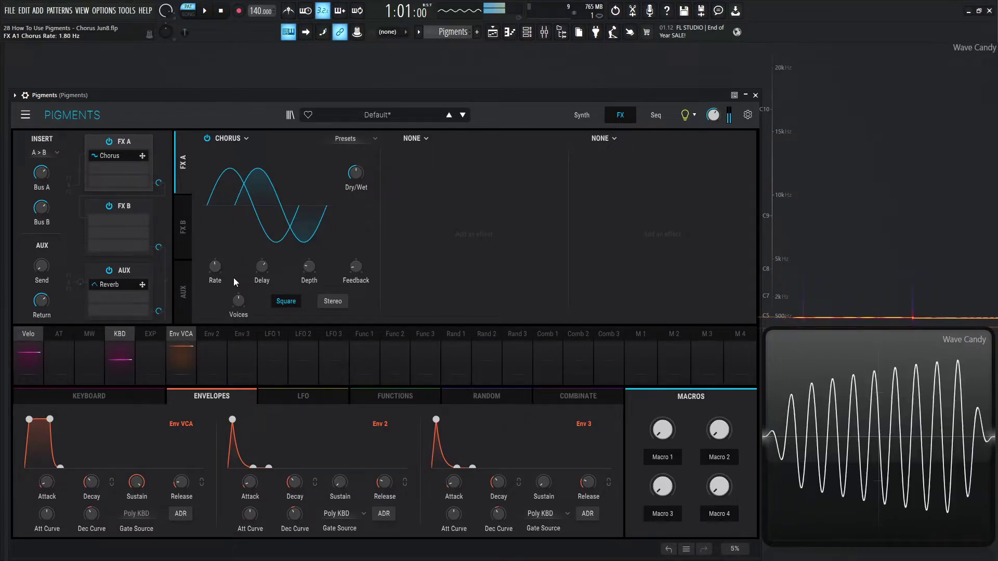
click(287, 301)
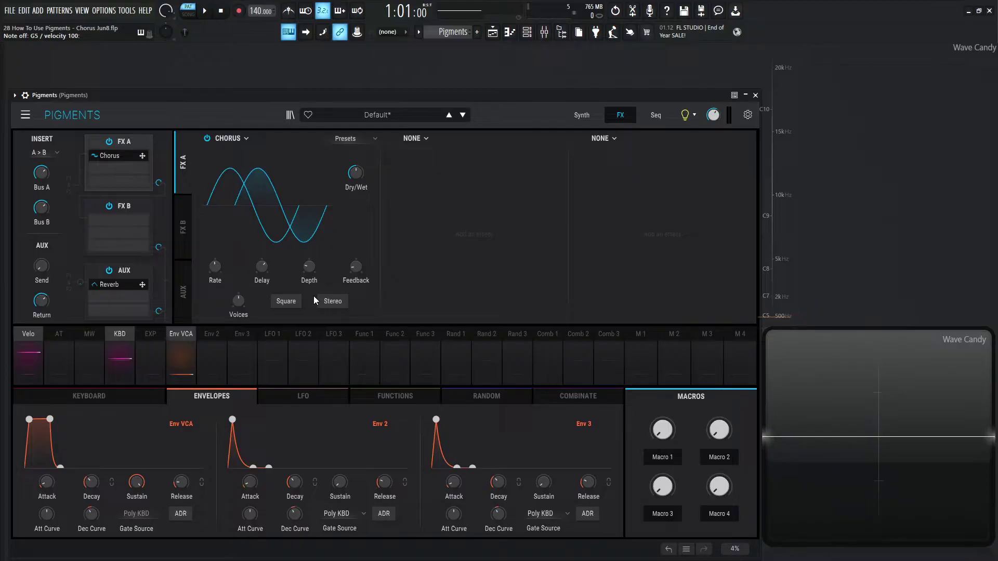
- Lower the chorus's Voices to minimum and raise its Feedback while playing test notes
key(b)
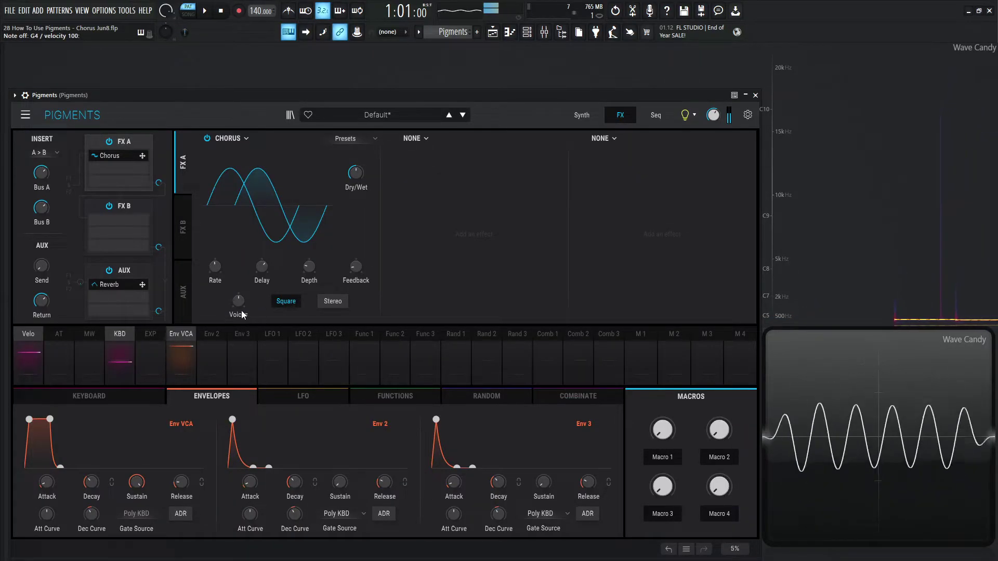
drag(241, 307, 240, 343)
drag(357, 266, 357, 266)
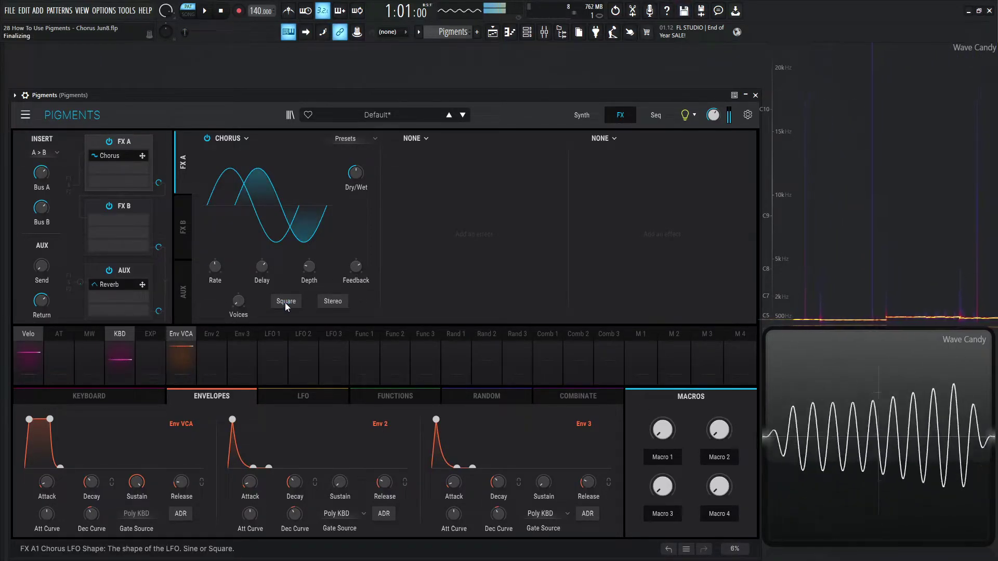
- Replace Chorus with Chorus JUN-6 in the first FX A slot and switch Oscillator 1 to a sawtooth wave
click(230, 137)
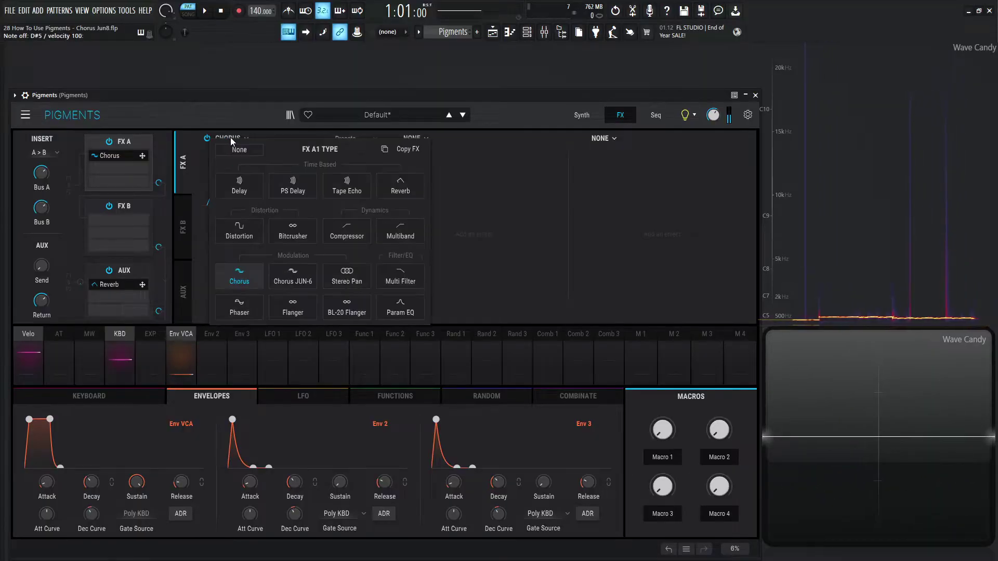
click(292, 280)
click(581, 115)
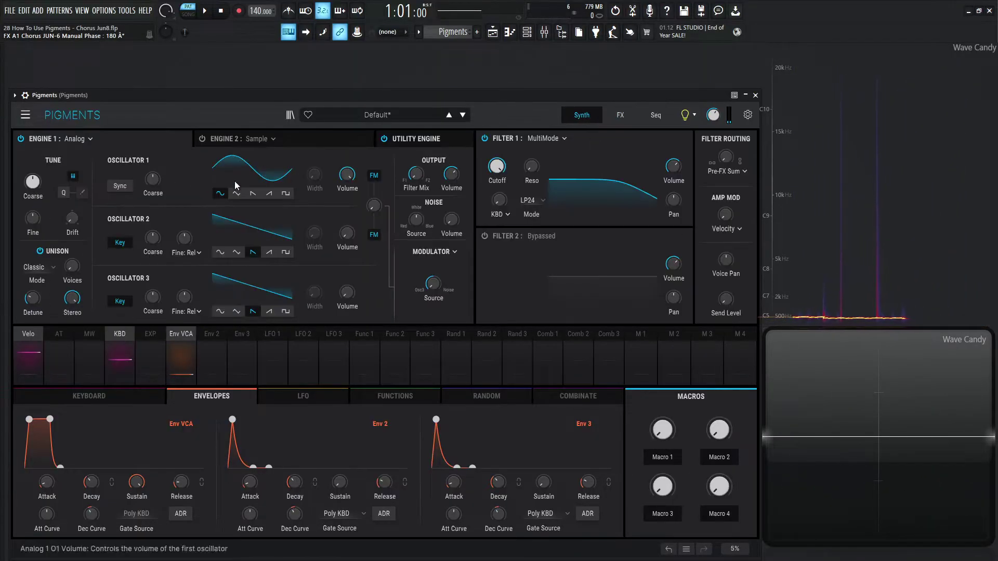
click(622, 117)
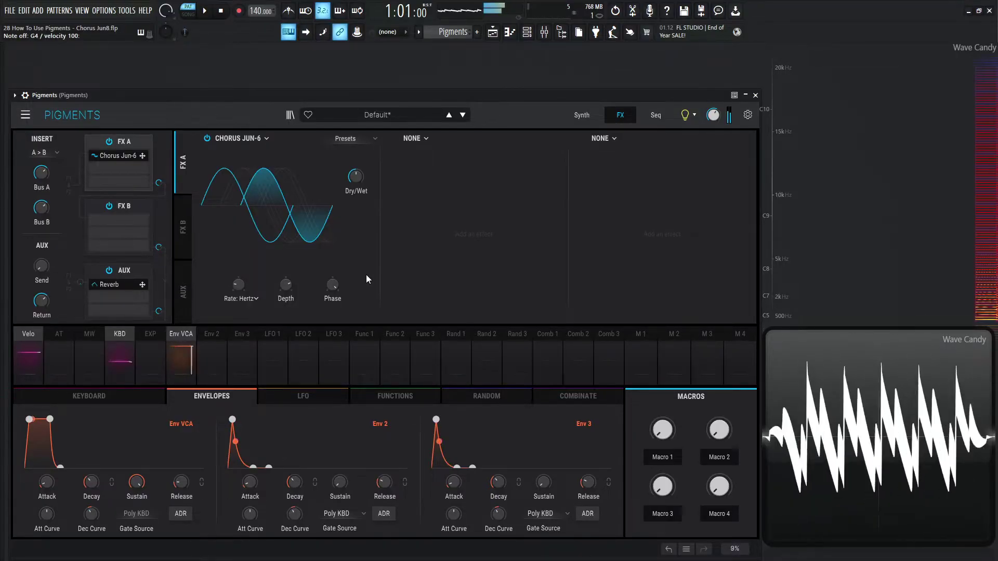
- Raise Chorus JUN-6's Rate and Depth with the rate type kept on Hertz, playing test notes to hear the difference
click(248, 299)
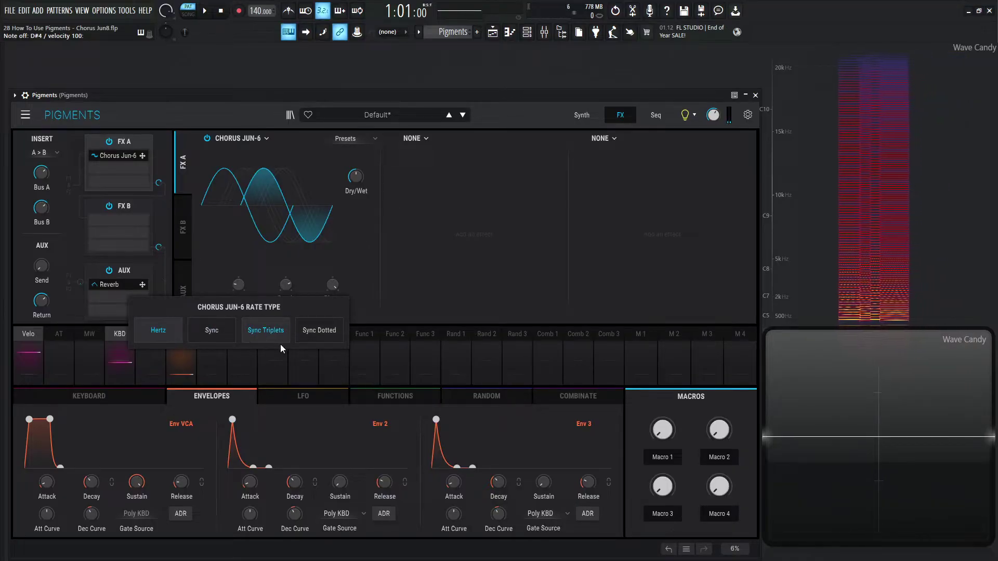
click(430, 269)
mouse_move(240, 285)
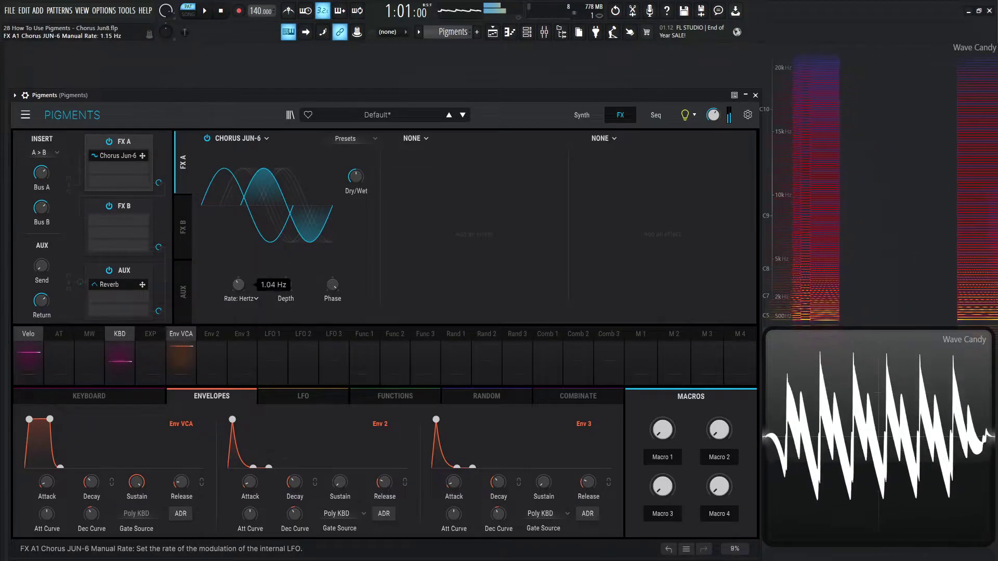
drag(238, 288, 238, 292)
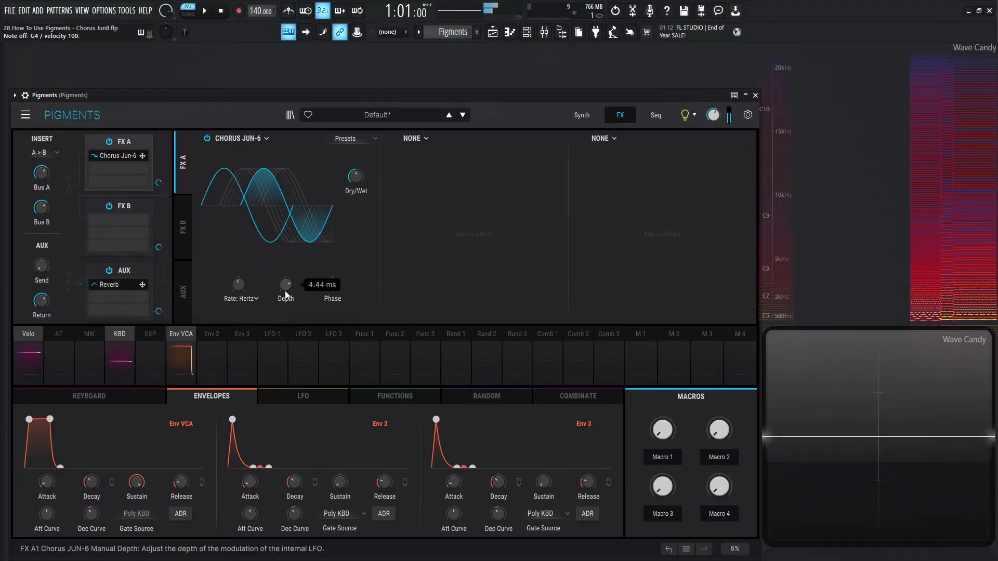
drag(285, 289, 286, 249)
drag(285, 286, 332, 270)
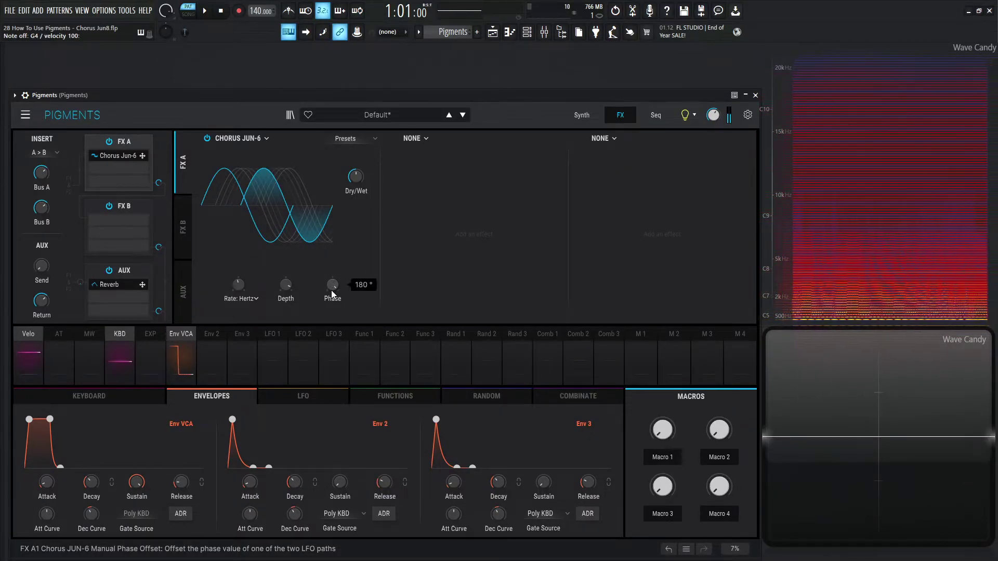
- Clear the first FX A slot and reload Chorus JUN-6 to restore its default settings
click(251, 138)
click(232, 148)
click(235, 136)
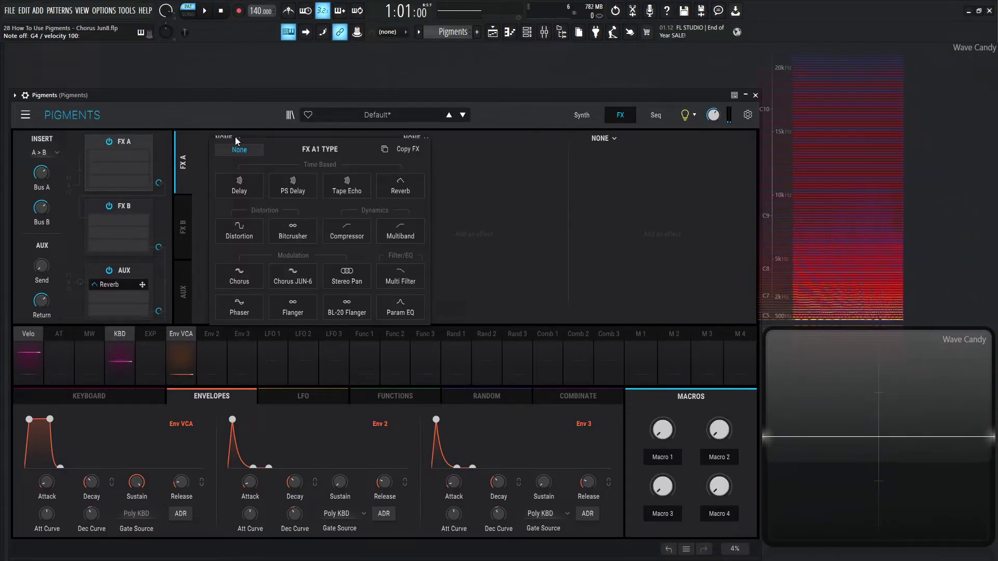
click(298, 281)
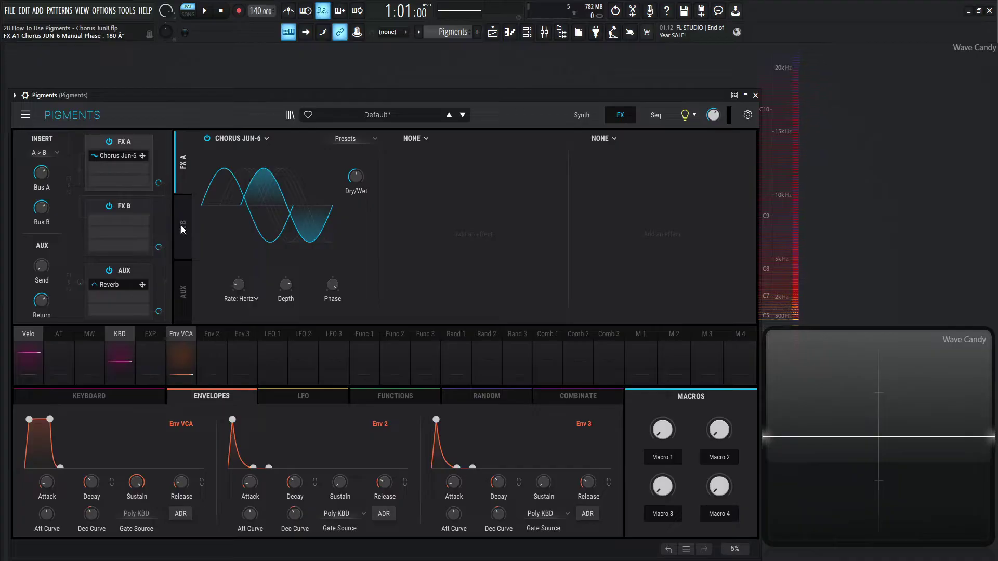
- Add Chorus JUN-6 to the first FX B slot, set its Phase to 17.7°, and play test notes
click(181, 225)
click(233, 138)
click(293, 275)
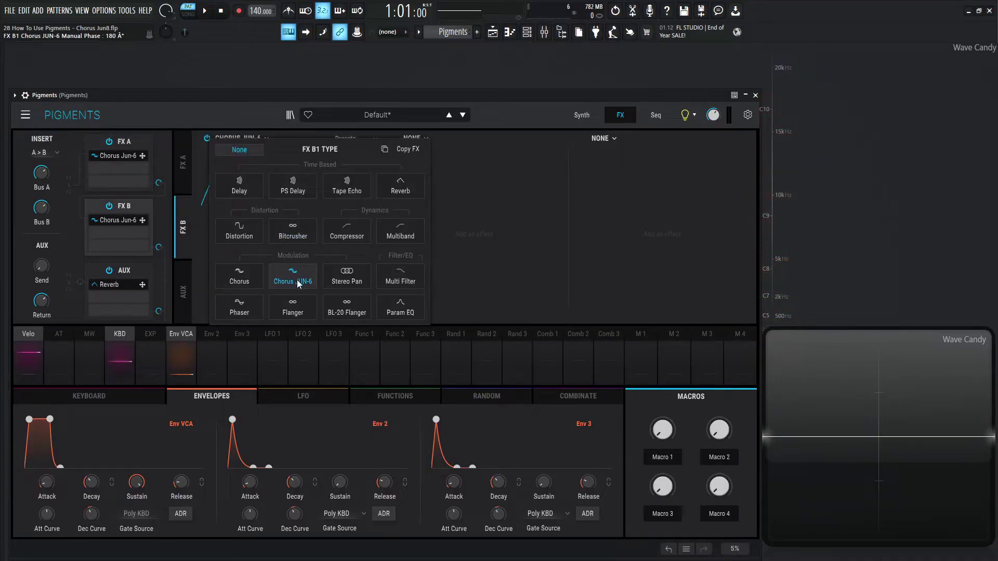
drag(345, 281, 345, 290)
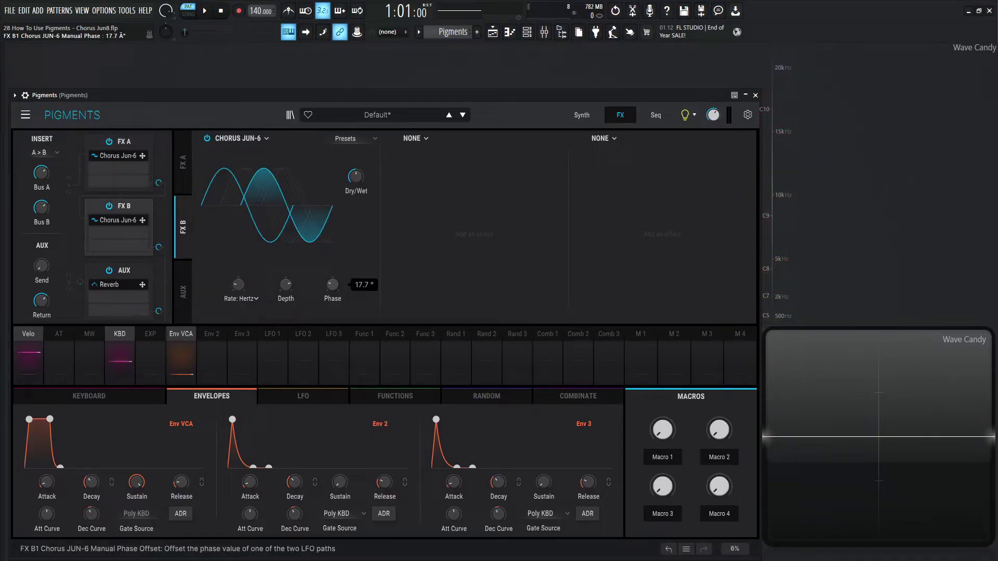
key(h)
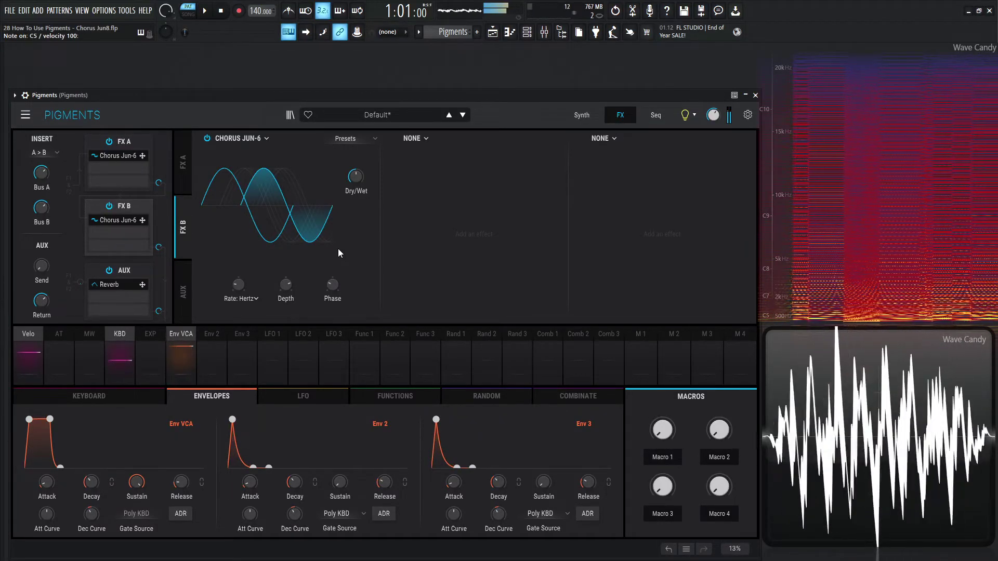
- Raise Oscillator 2's volume to 0 dB and lower the instrument's master volume to -23.9 dB
click(578, 114)
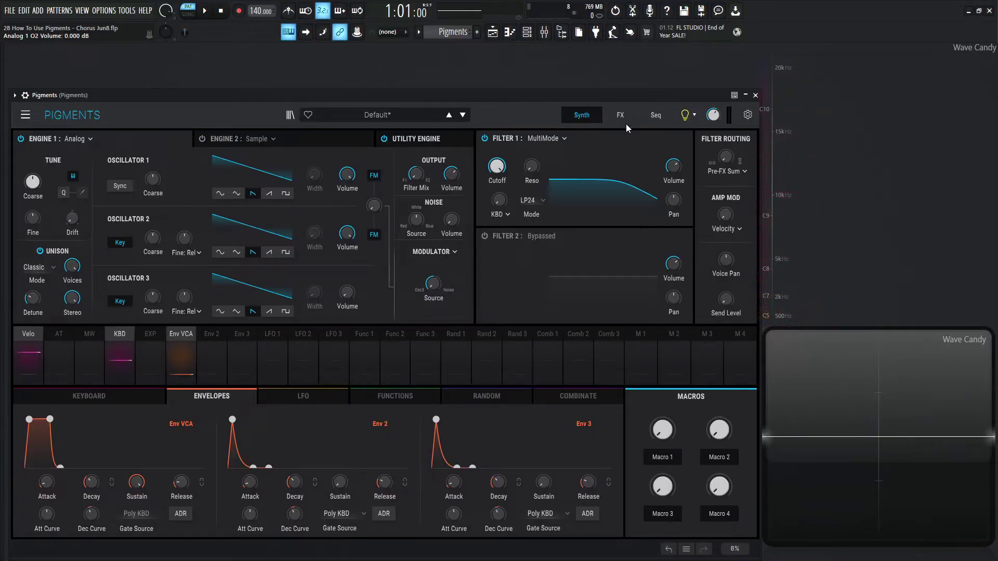
drag(712, 115, 712, 137)
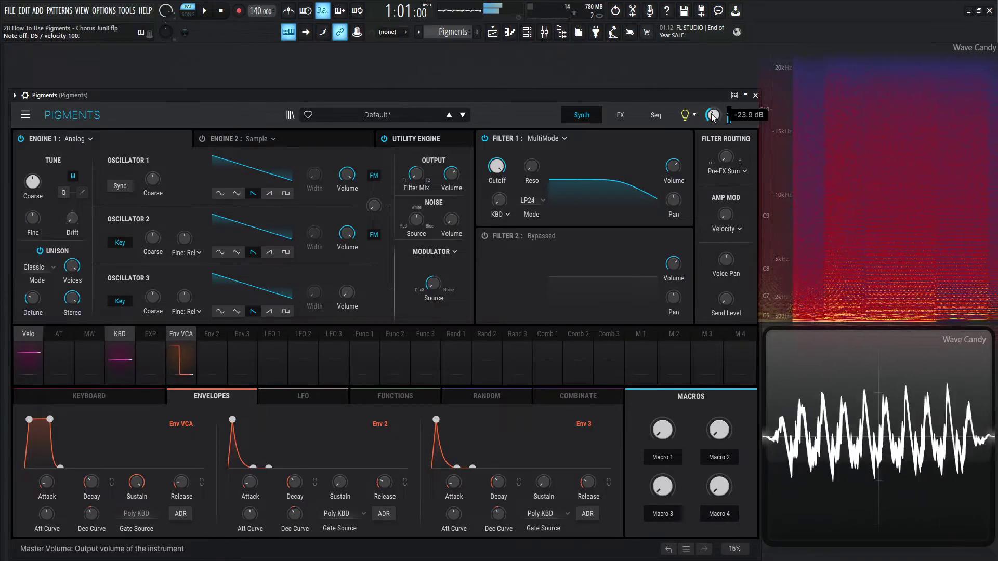
- Lengthen the Env VCA release beyond 96 ms while playing test notes
scroll(181, 482, up, 2)
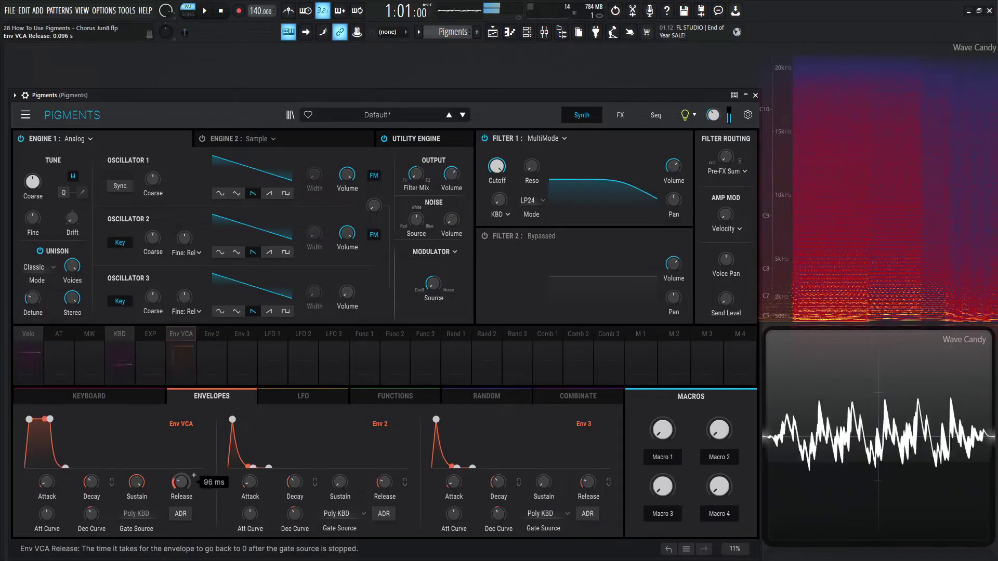
scroll(179, 483, up, 4)
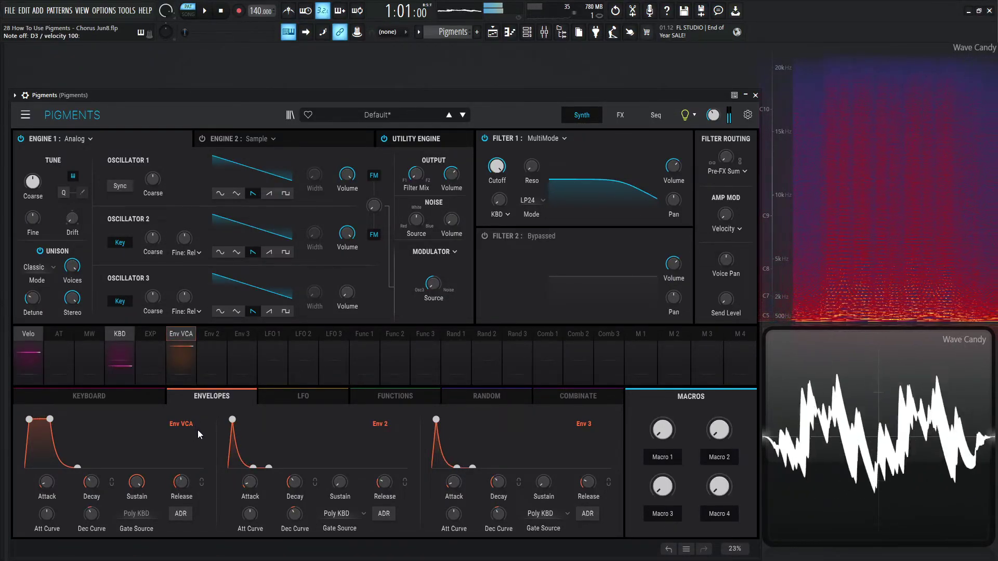
- Raise the Dry/Wet of the Chorus JUN-6 in FX A, and set the one in FX B to 69 %
click(619, 118)
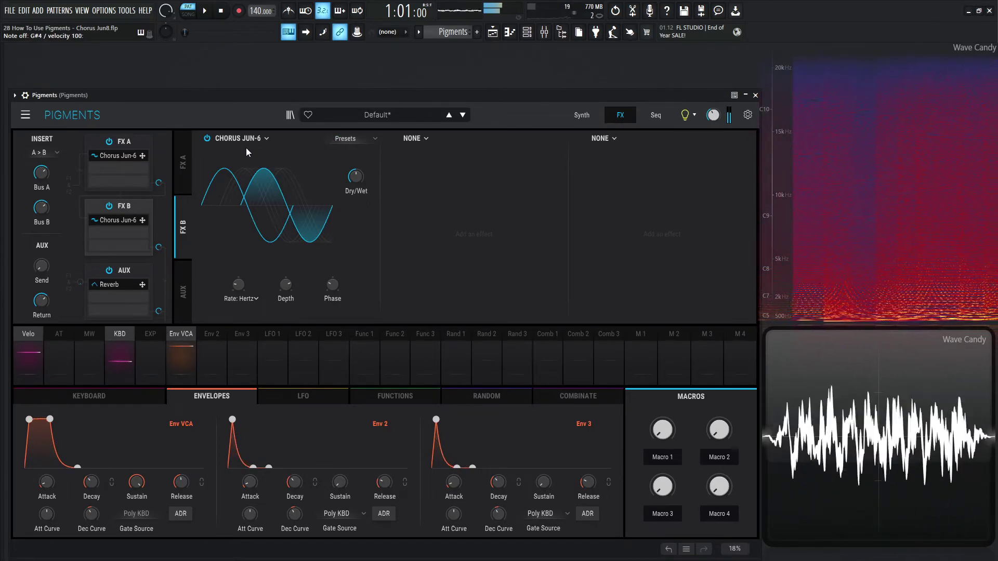
click(188, 164)
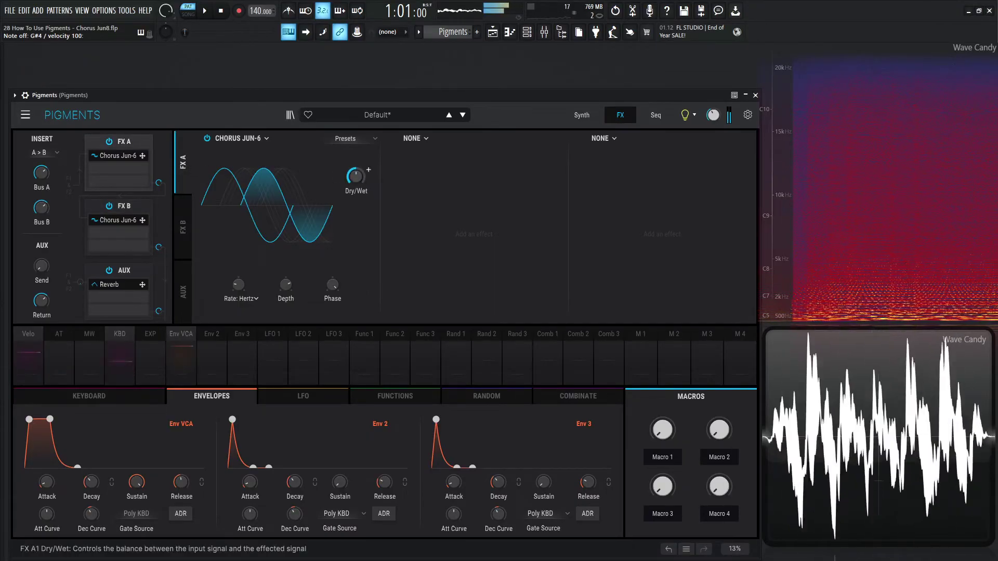
drag(356, 176, 356, 156)
click(185, 222)
mouse_move(357, 182)
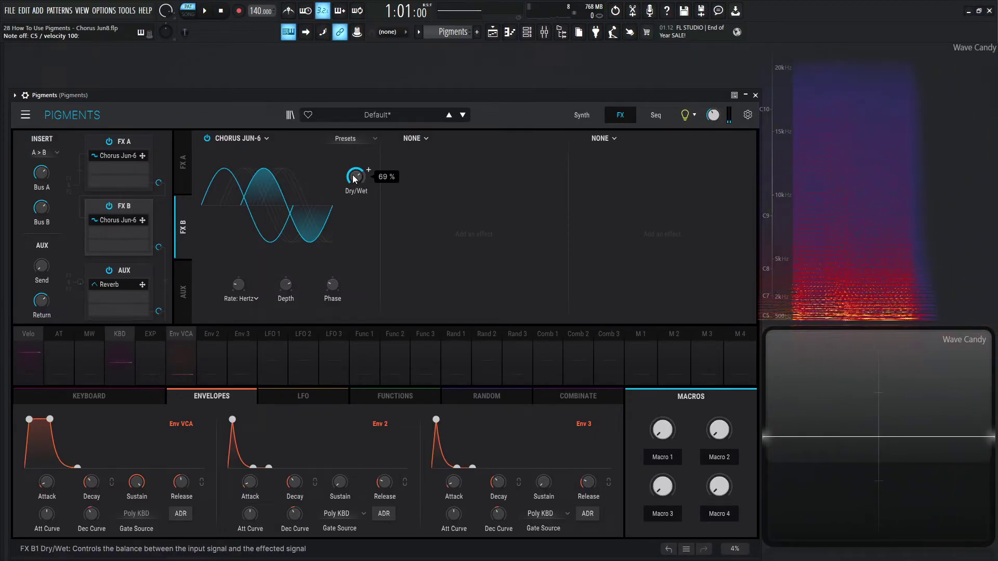
- Compare the Chorus JUN-6 settings in the FX A and FX B buses
click(248, 139)
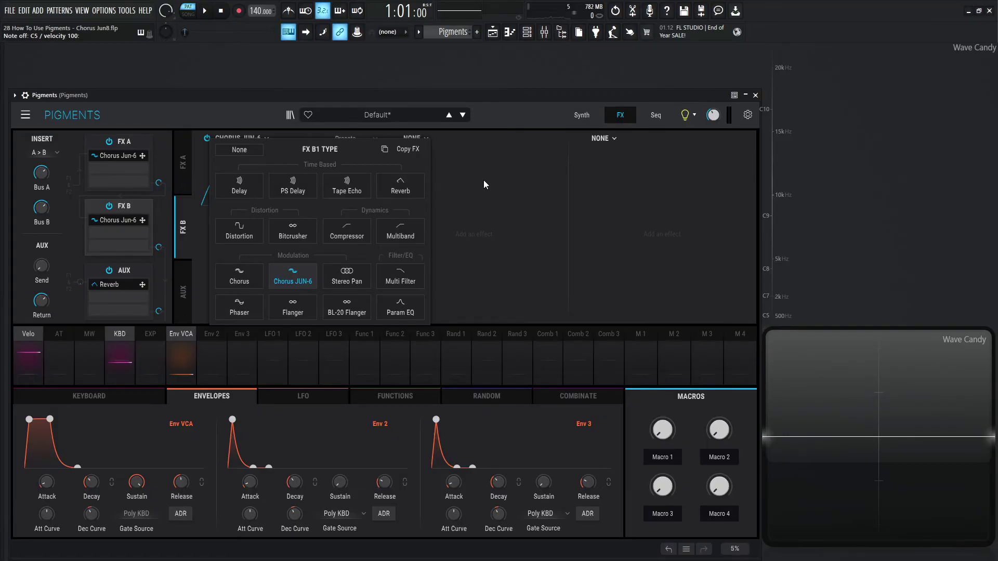
click(488, 196)
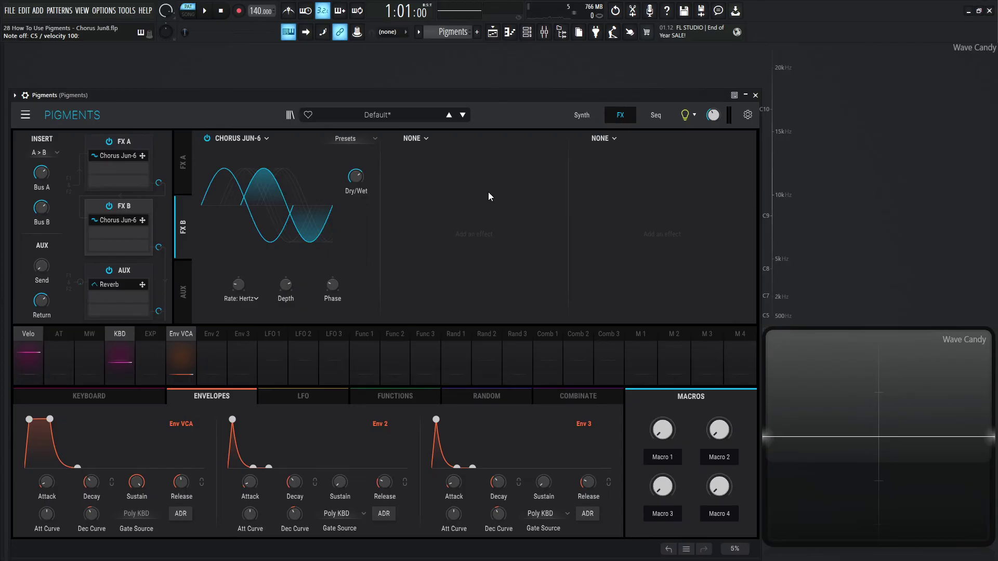
click(184, 164)
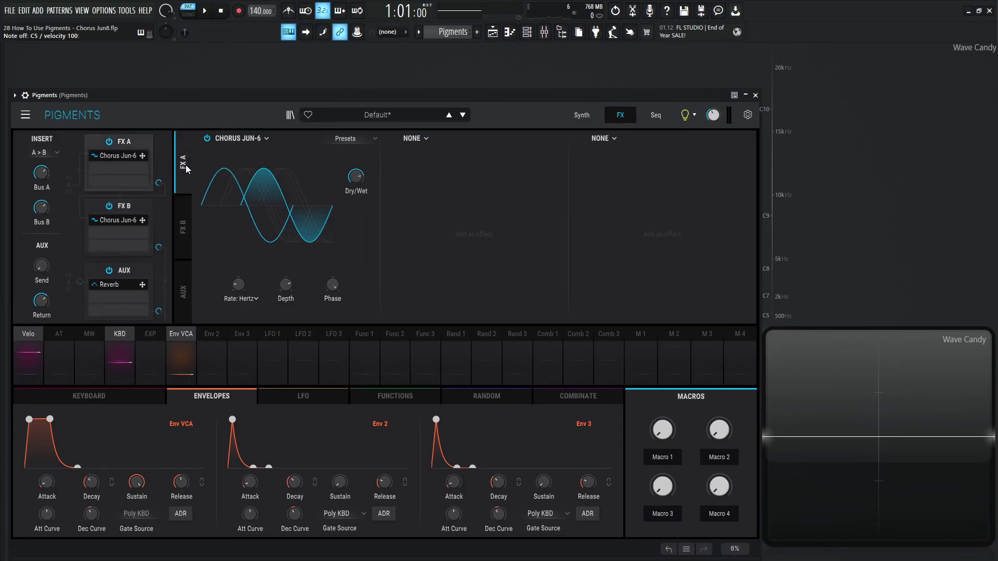
click(184, 210)
click(187, 165)
click(183, 205)
click(182, 169)
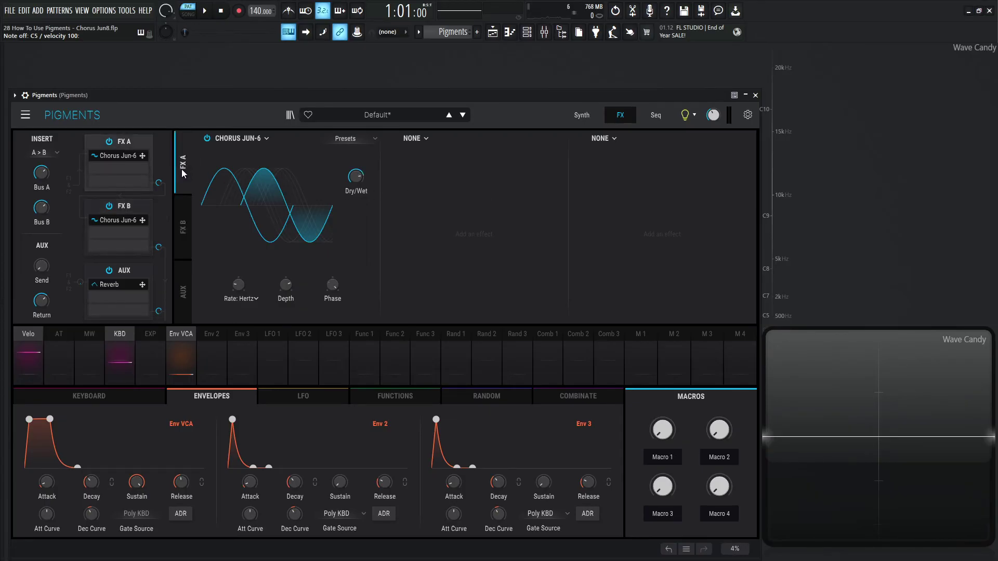